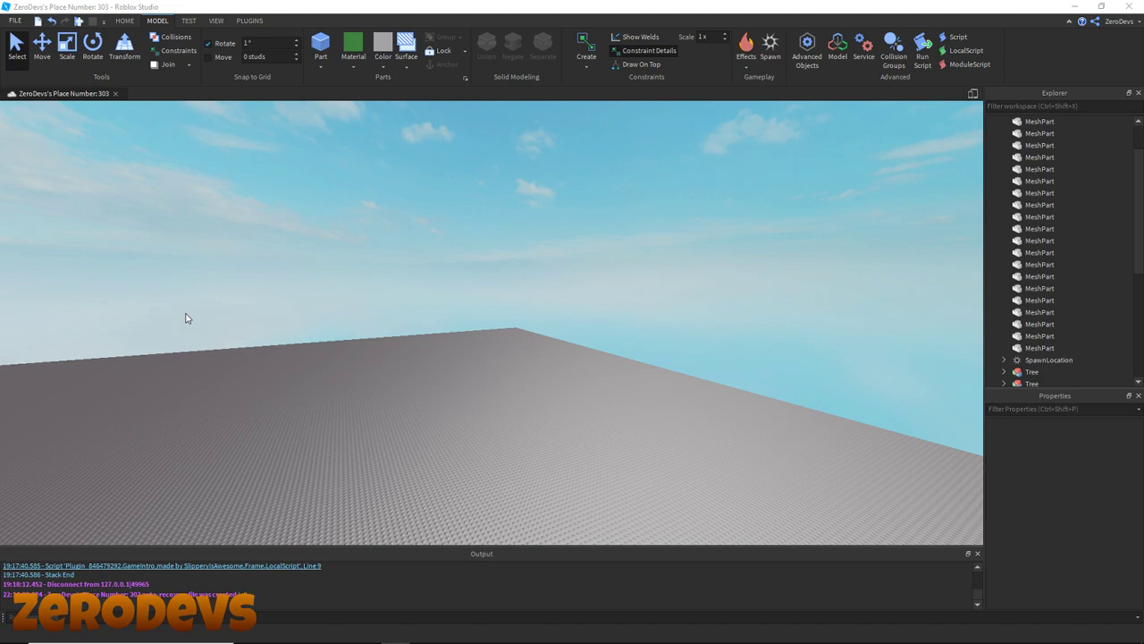
- Switch to Blender and add an ico sphere with 1 subdivision at the 3D cursor
mouse_move(407, 642)
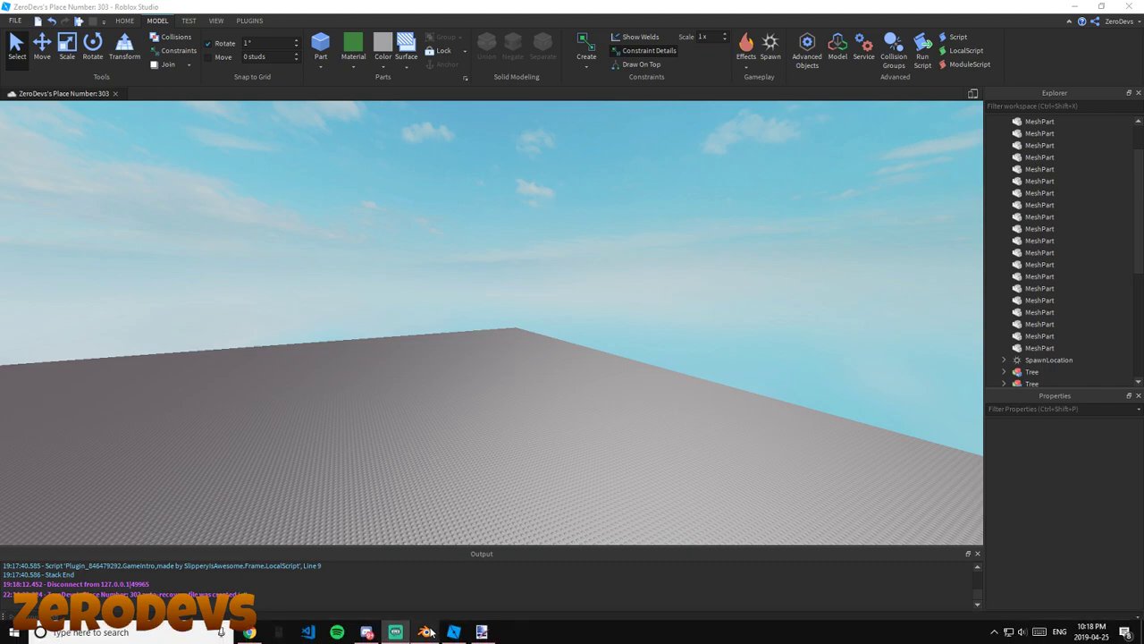
click(427, 632)
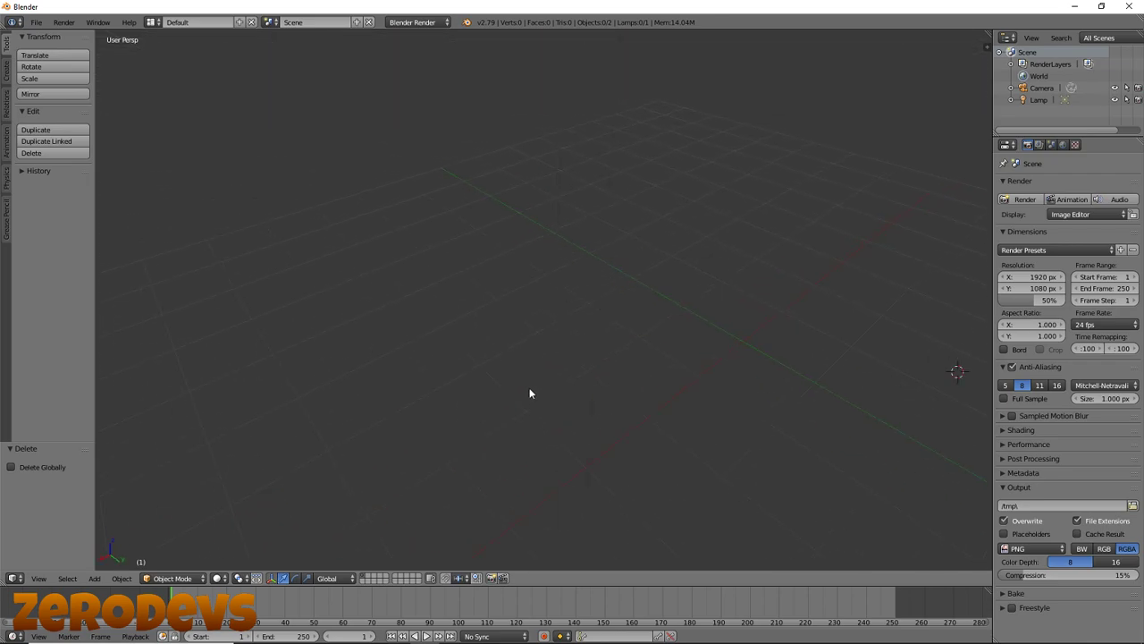
key(shift+f)
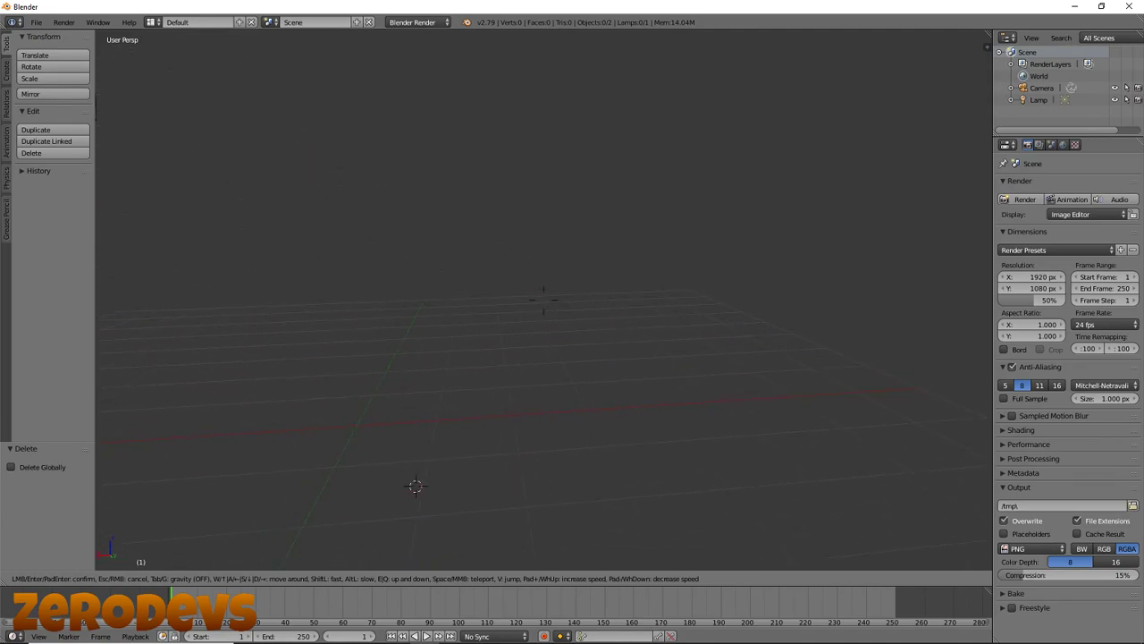
click(543, 302)
key(shift+a)
mouse_move(544, 305)
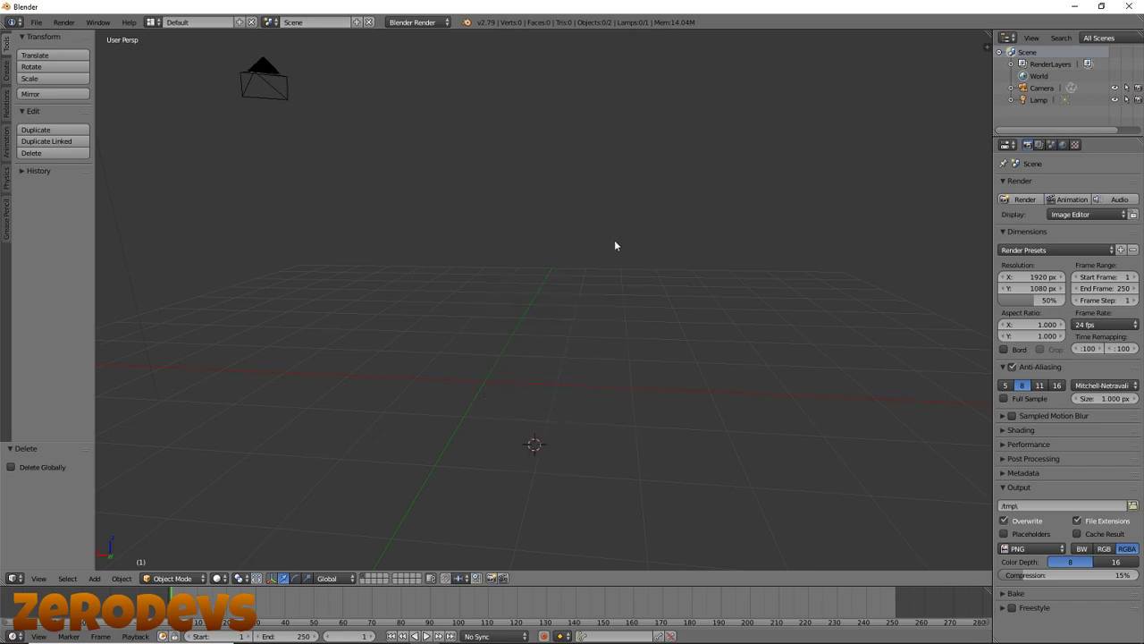
key(shift+a)
mouse_move(516, 319)
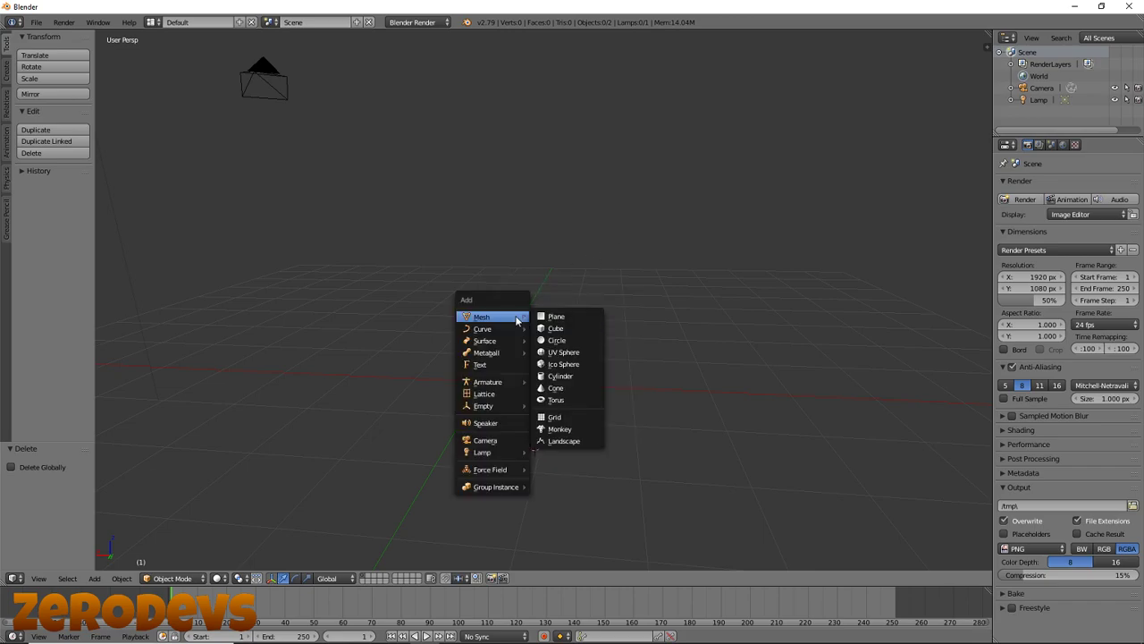
click(572, 365)
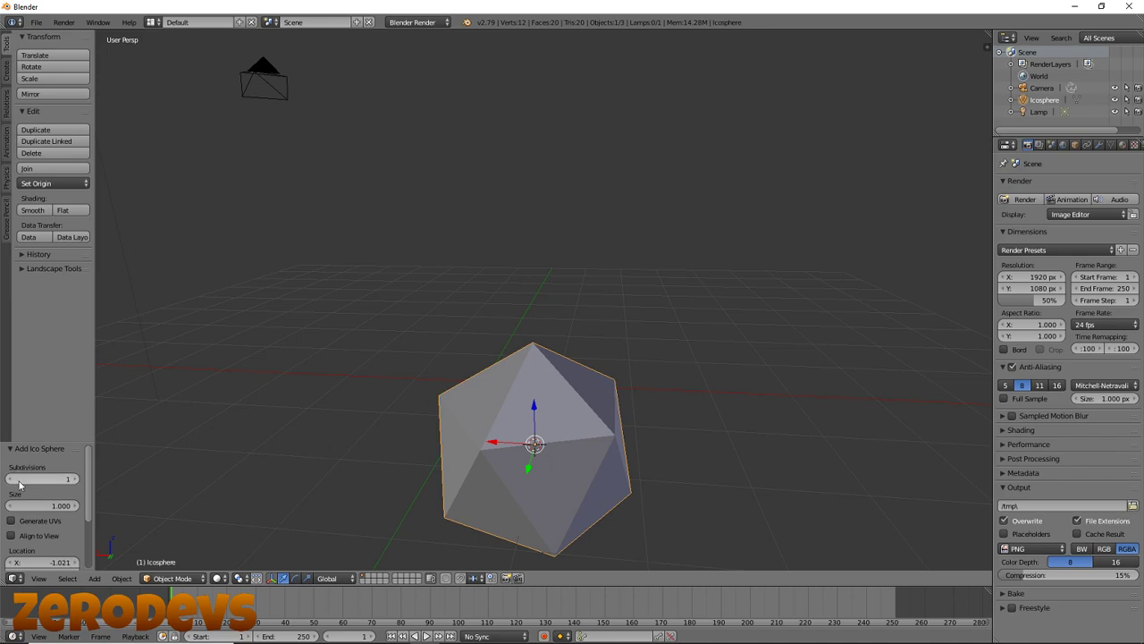
click(73, 479)
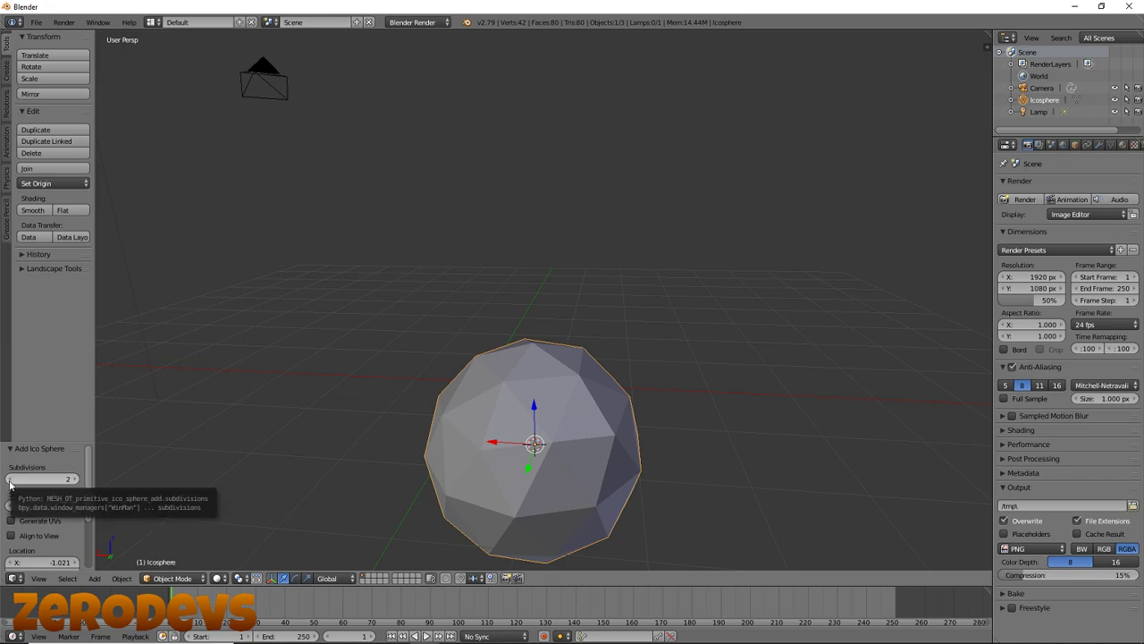
click(10, 480)
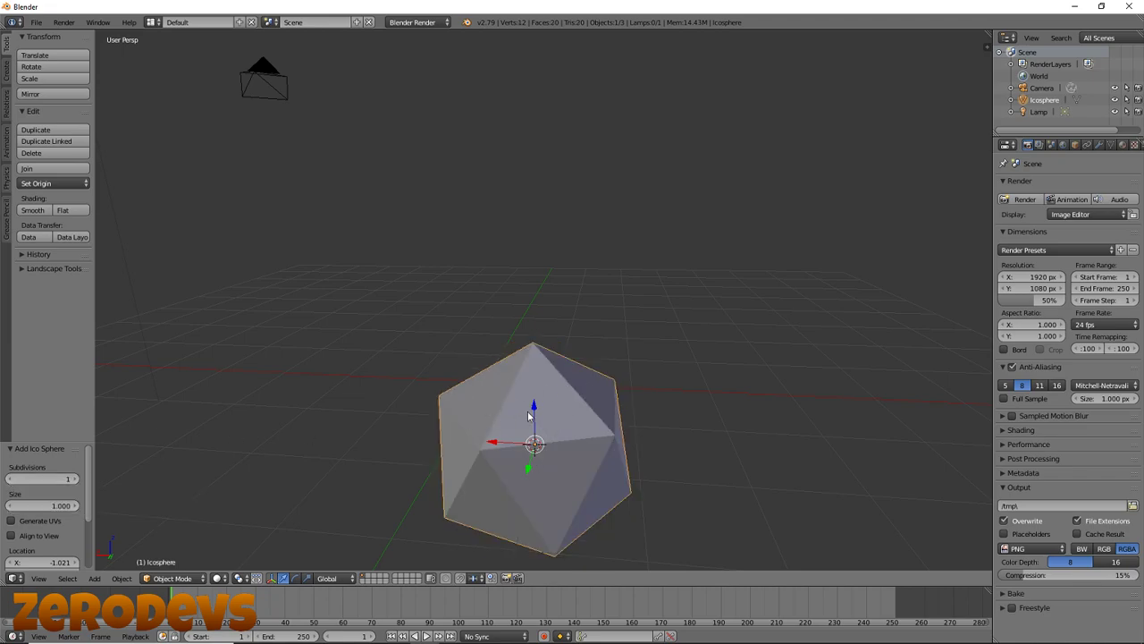
- Move the ico sphere up about 1.21 units along the Z axis
middle_drag(528, 416, 543, 305)
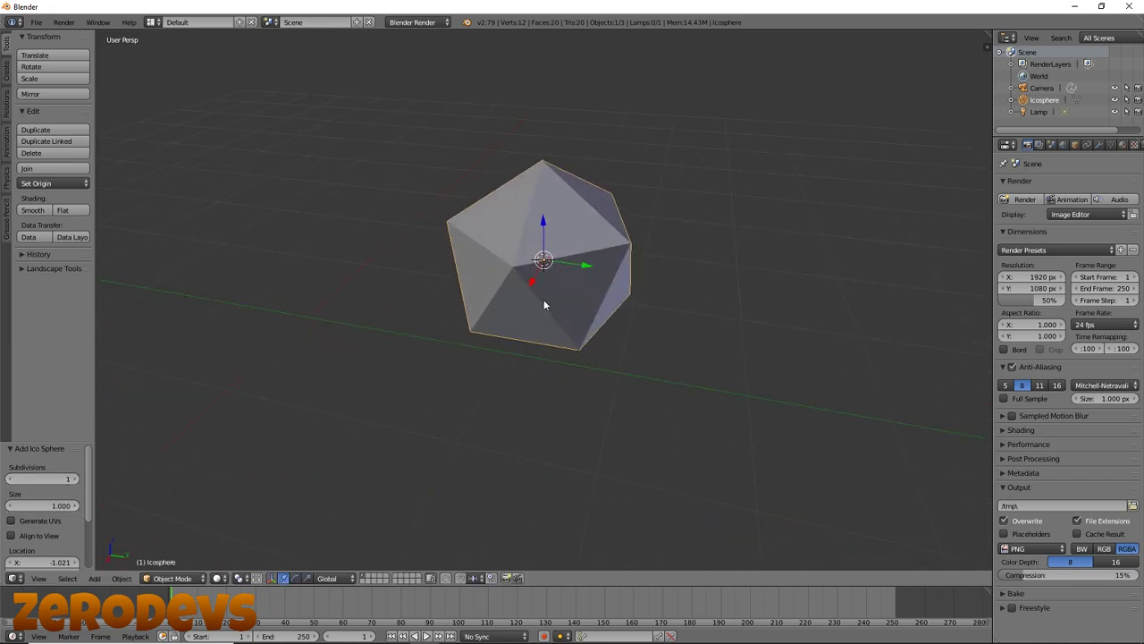
drag(544, 222, 543, 94)
key(shift+f)
key(w)
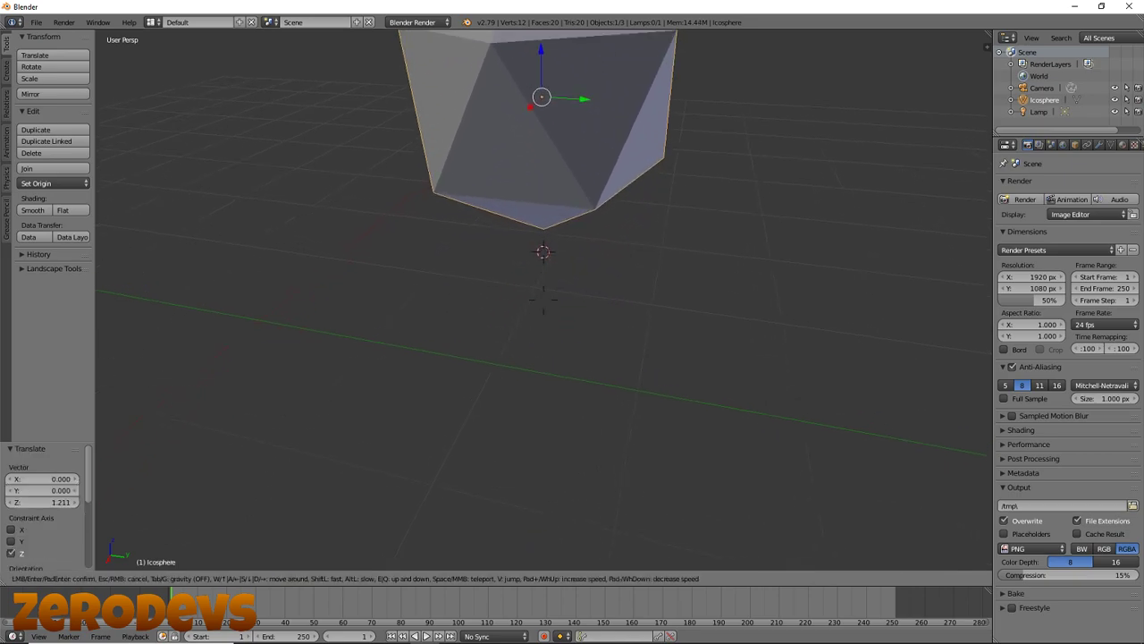
key(s)
key(w)
key(s)
key(w)
key(d)
click(543, 304)
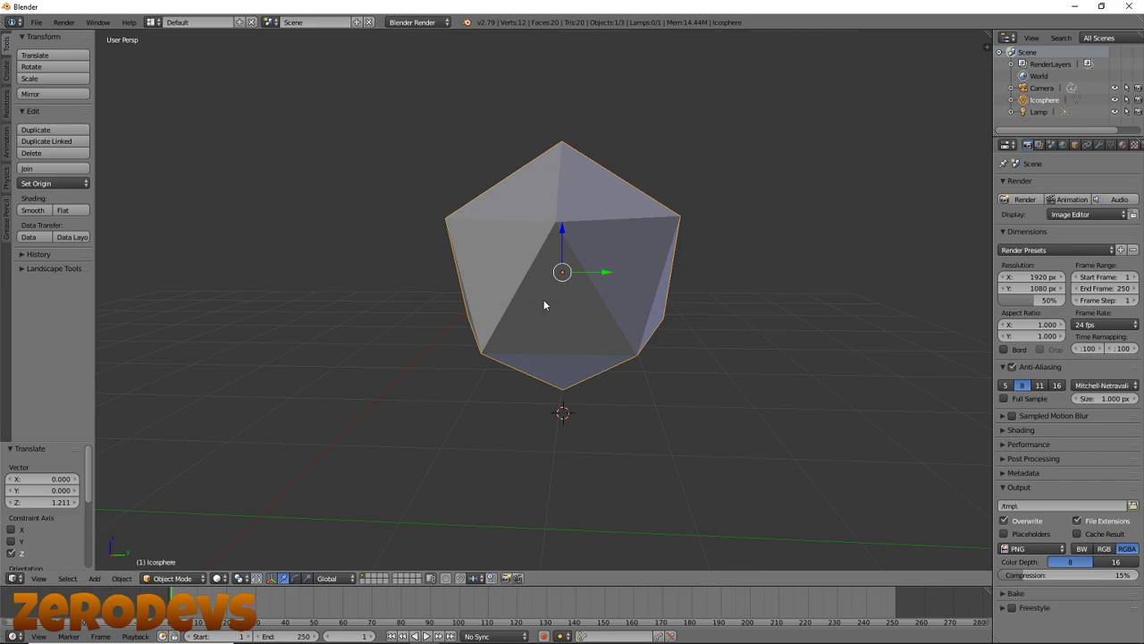
- In Edit Mode, allow selecting hidden vertices, then select all the ico sphere's lower vertices and raise them along Z
key(Tab)
key(a)
key(a)
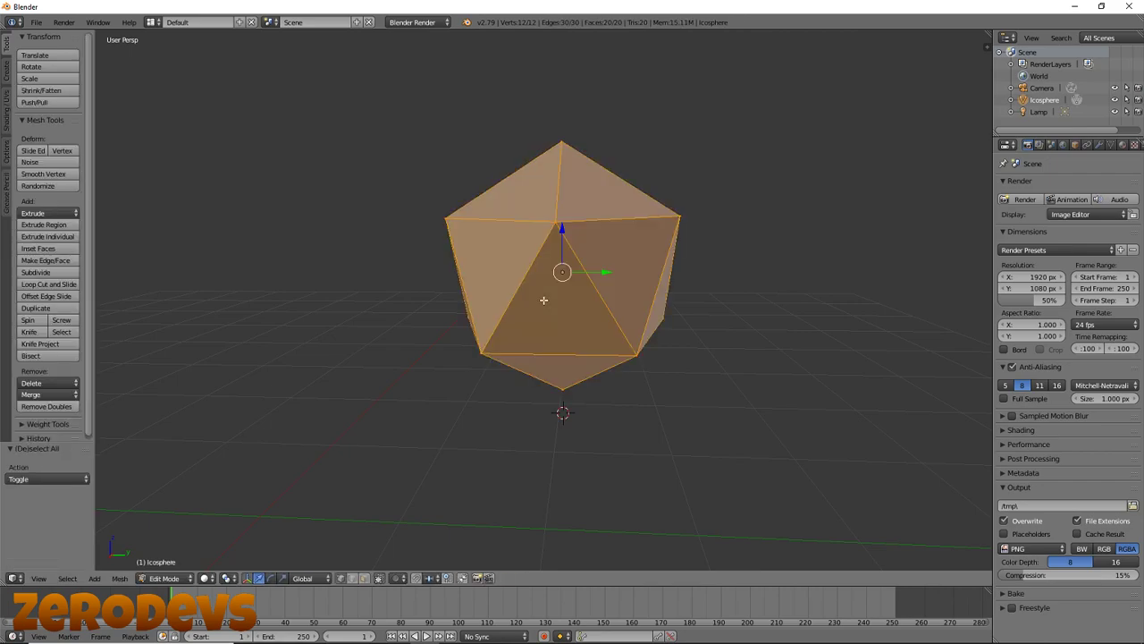
key(a)
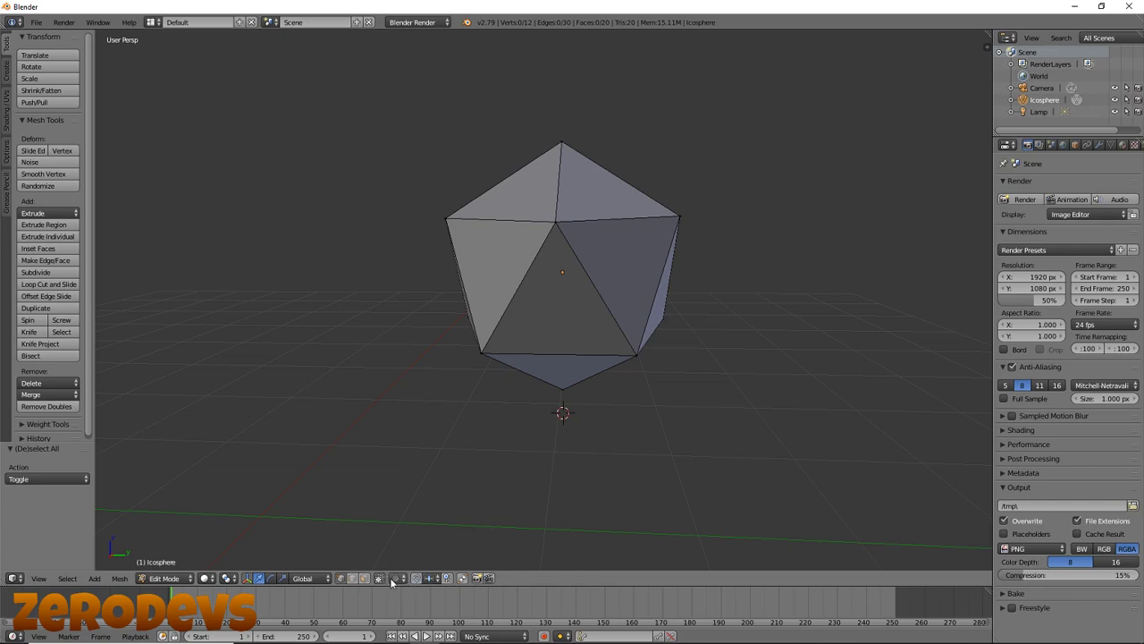
click(380, 578)
middle_drag(594, 345, 543, 299)
key(b)
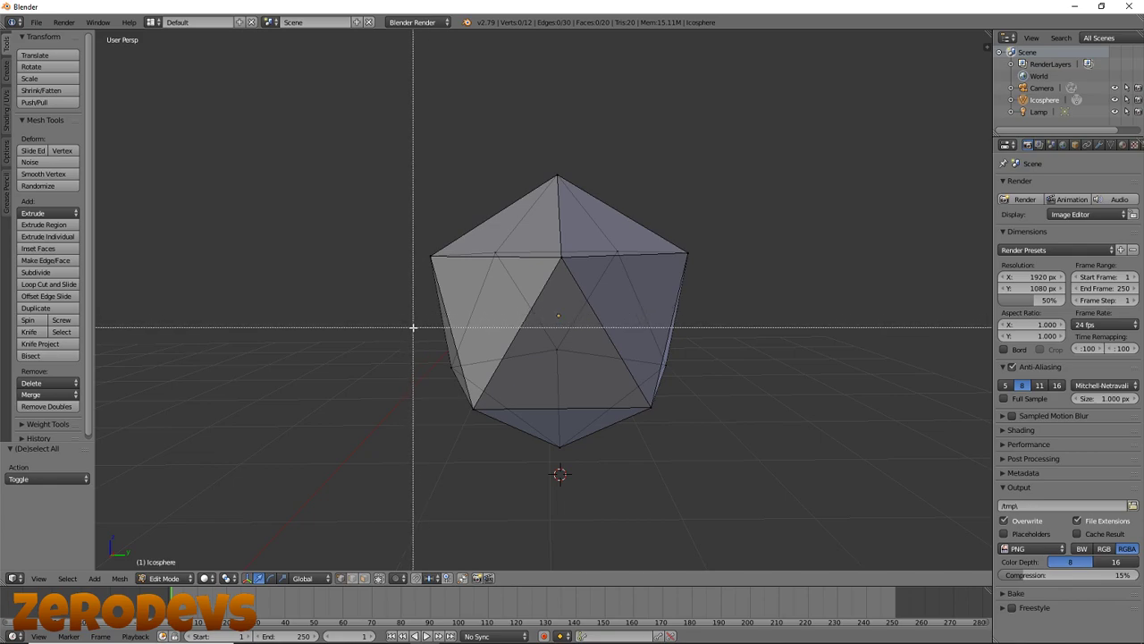
drag(399, 323, 758, 504)
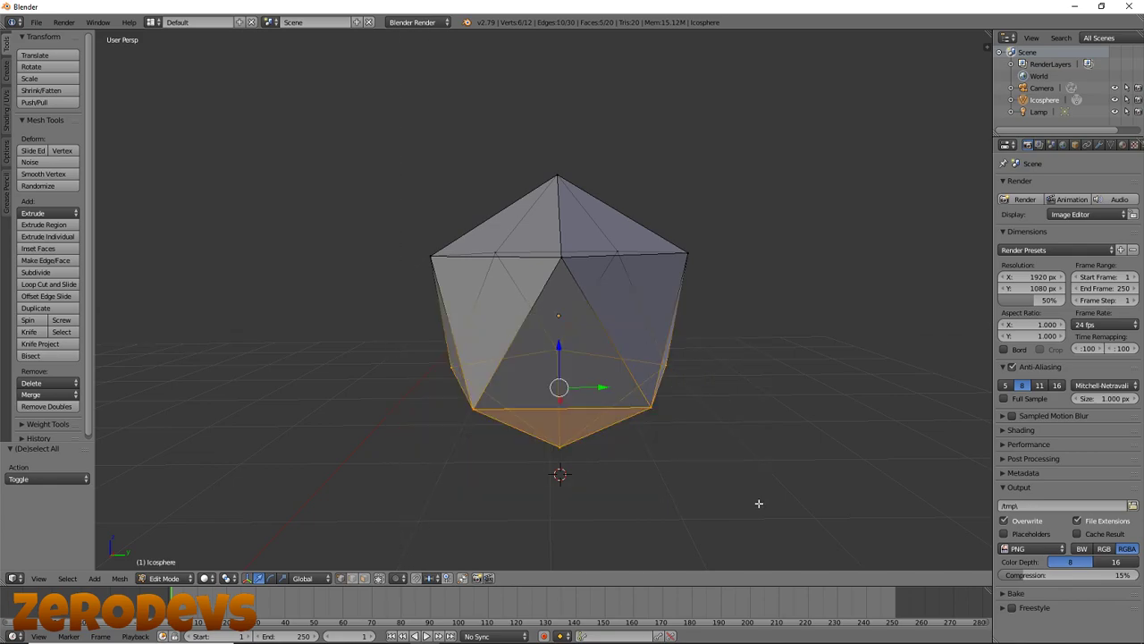
key(shift+f)
click(544, 300)
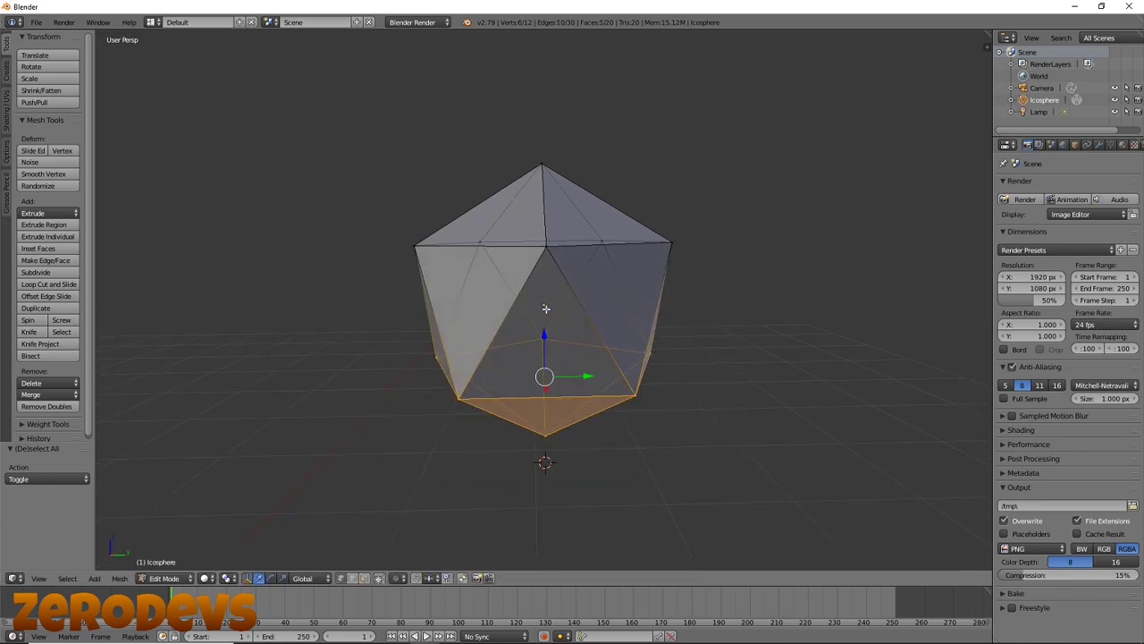
drag(543, 338, 549, 292)
- Move only the bottommost vertex up about 0.51 units along Z to flatten the underside
key(a)
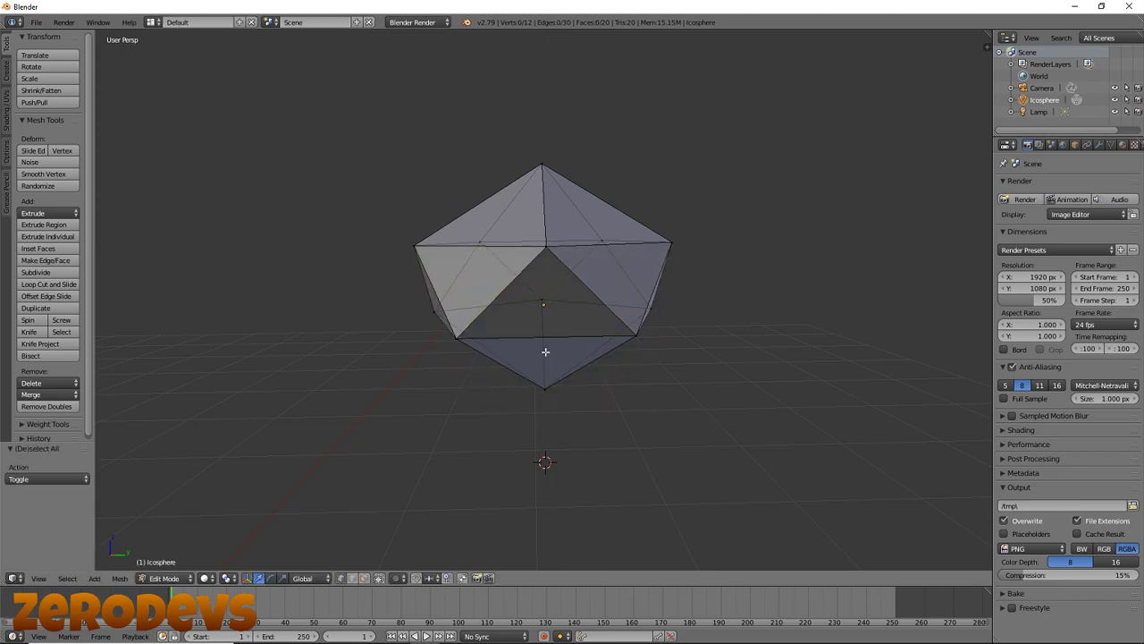
right_click(548, 383)
drag(542, 362, 537, 288)
key(shift+f)
key(a)
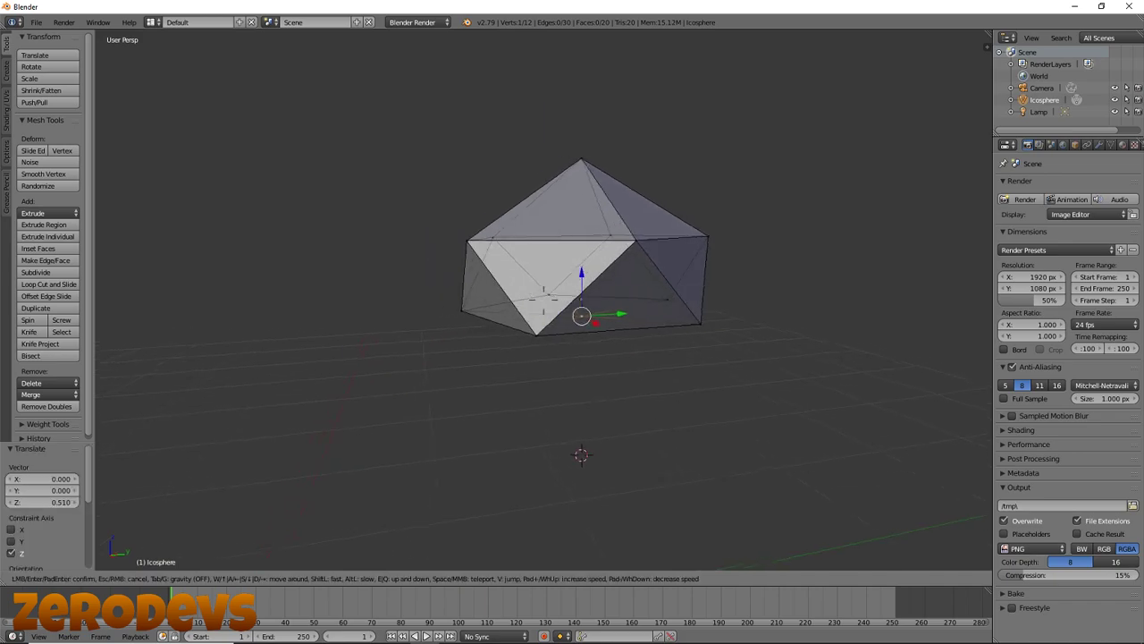
key(w)
key(s)
click(543, 301)
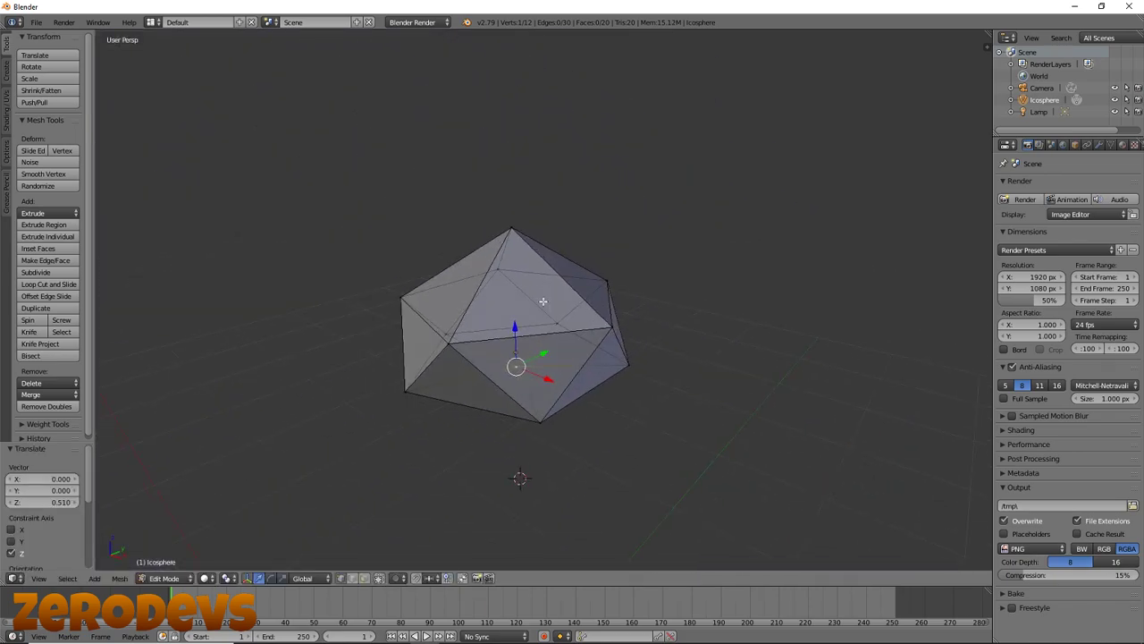
- Limit selection to visible geometry again and check the flattened mesh from several sides in Object Mode
click(379, 578)
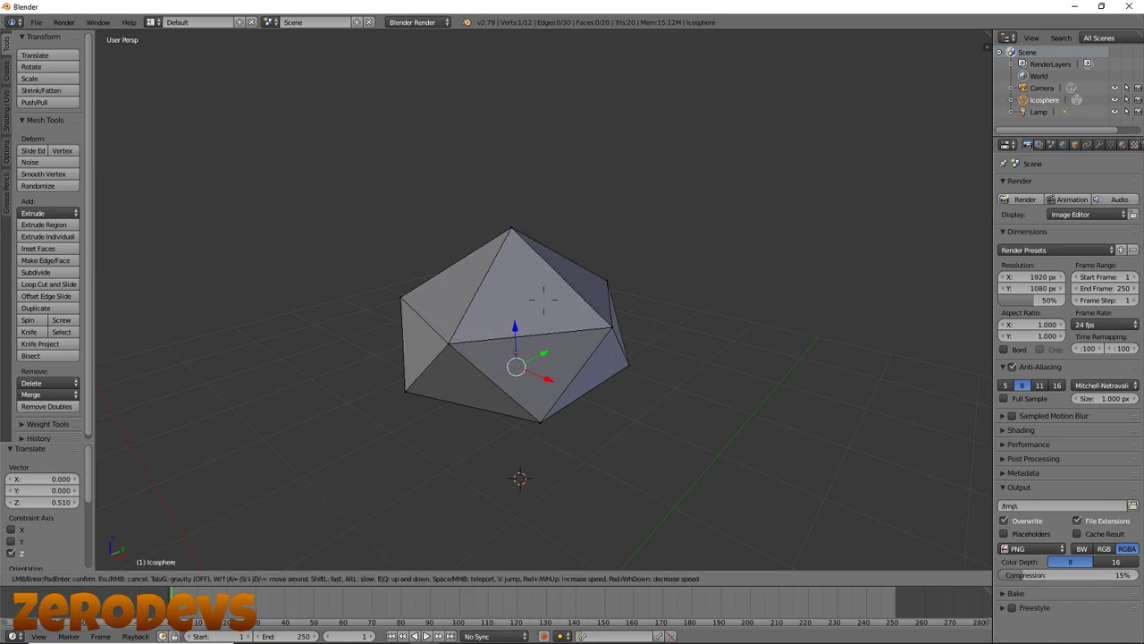
key(Tab)
key(shift+f)
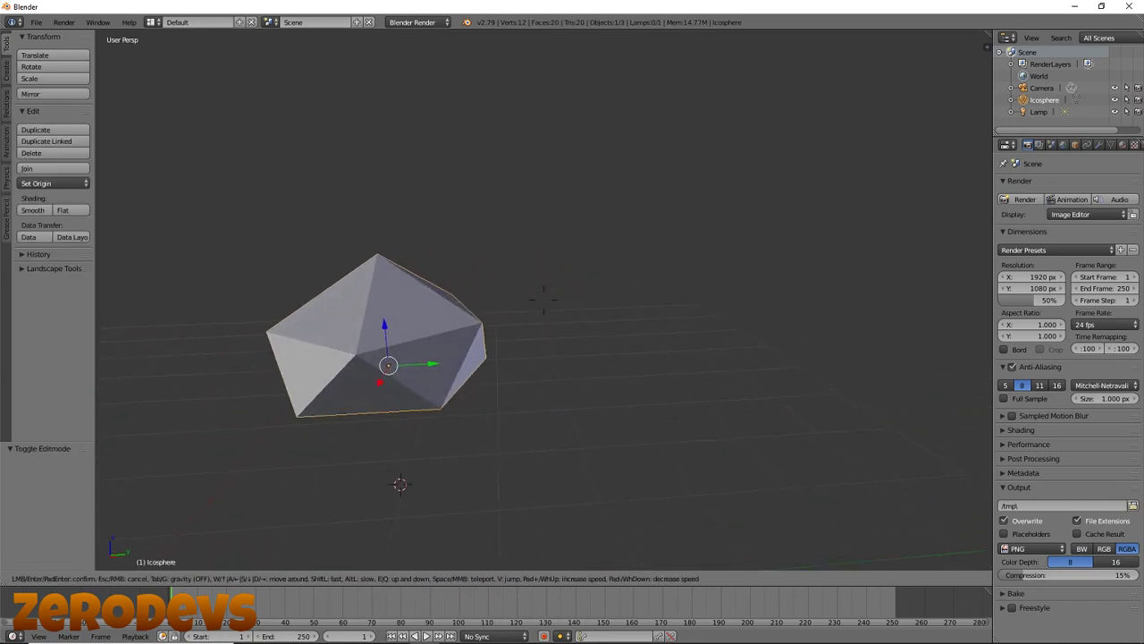
key(d)
key(w)
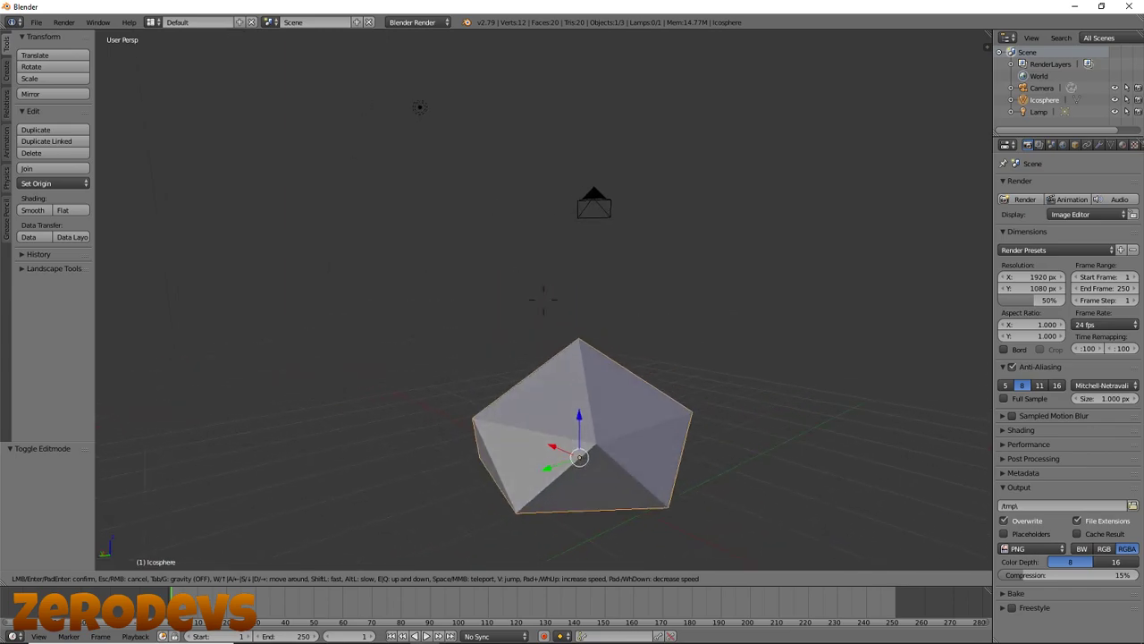
key(s)
key(Tab)
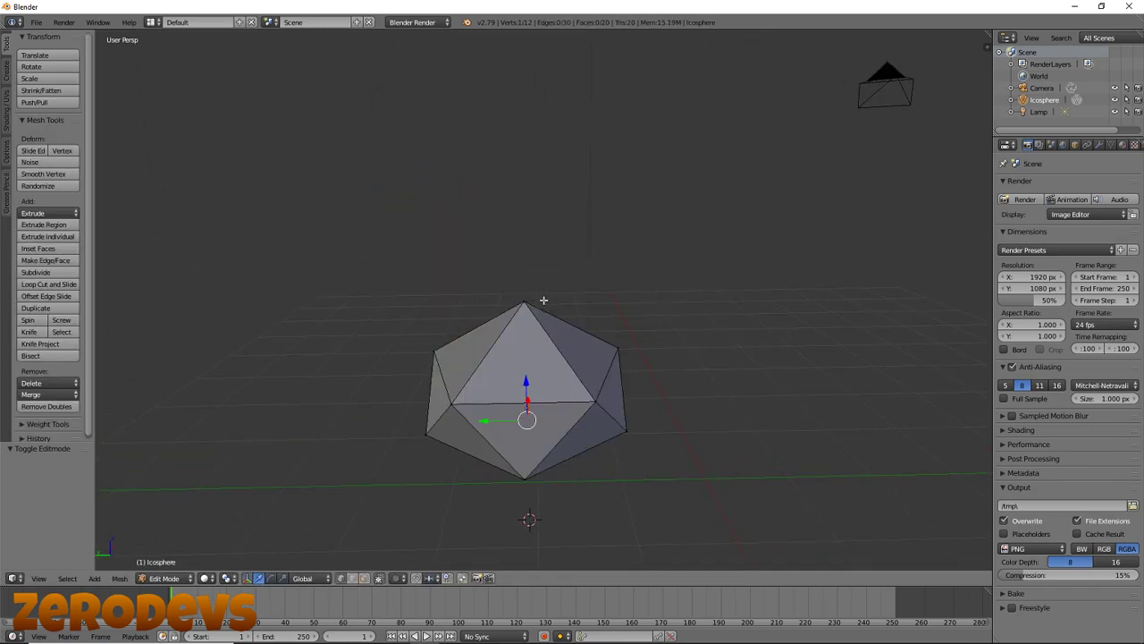
click(544, 300)
- Try to move the mesh's top vertex along the Z axis
key(shift+f)
key(d)
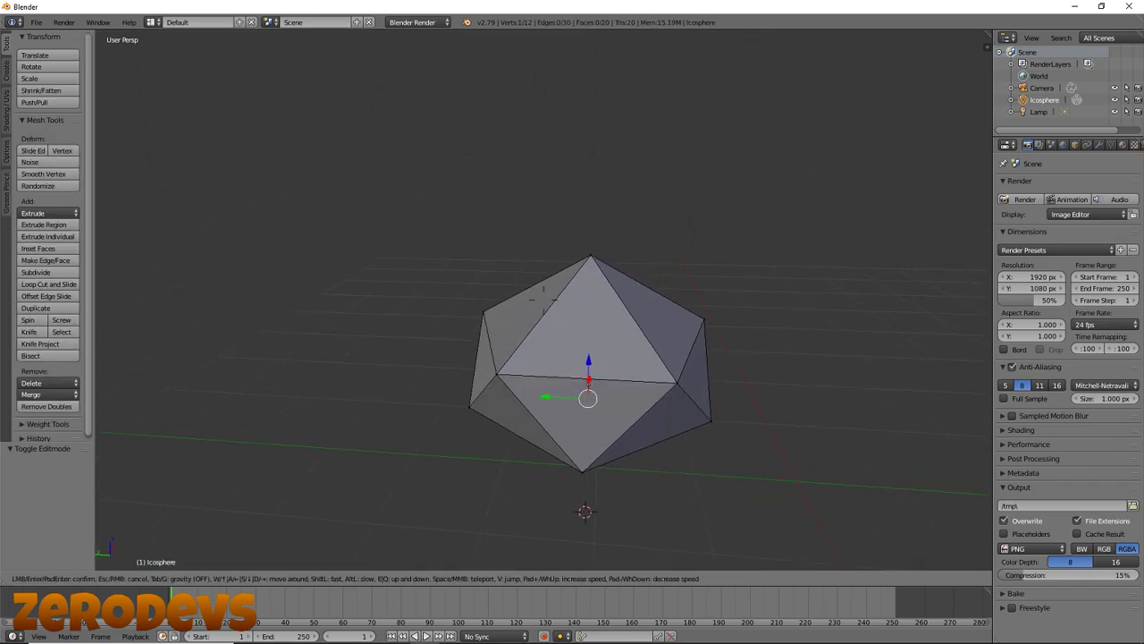
click(544, 301)
right_click(450, 248)
key(g)
key(z)
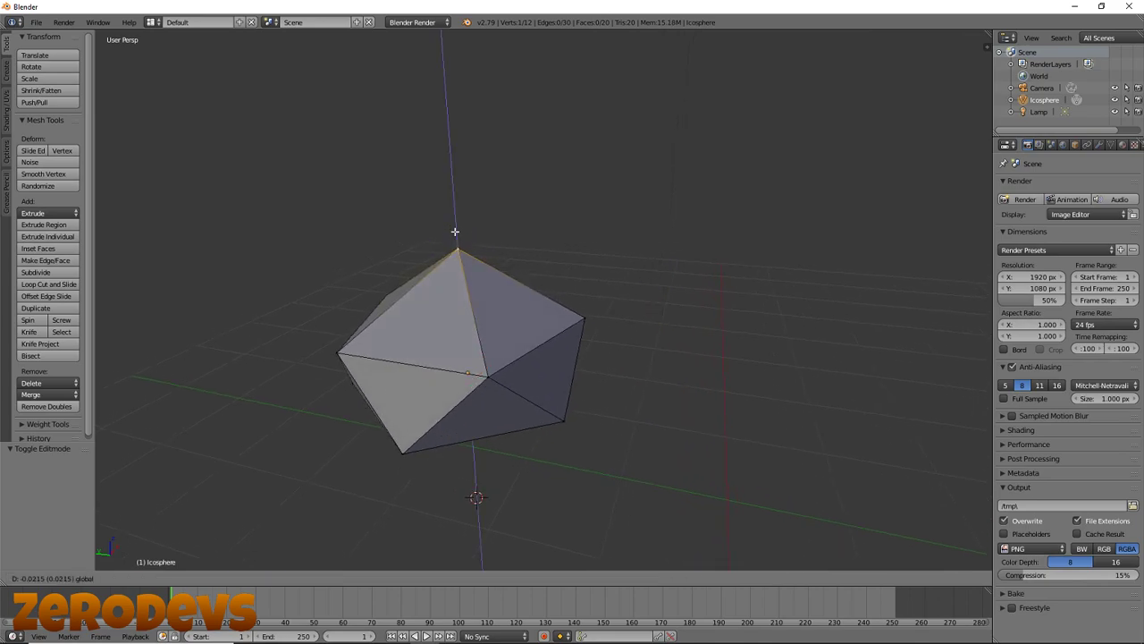
click(456, 251)
key(shift+f)
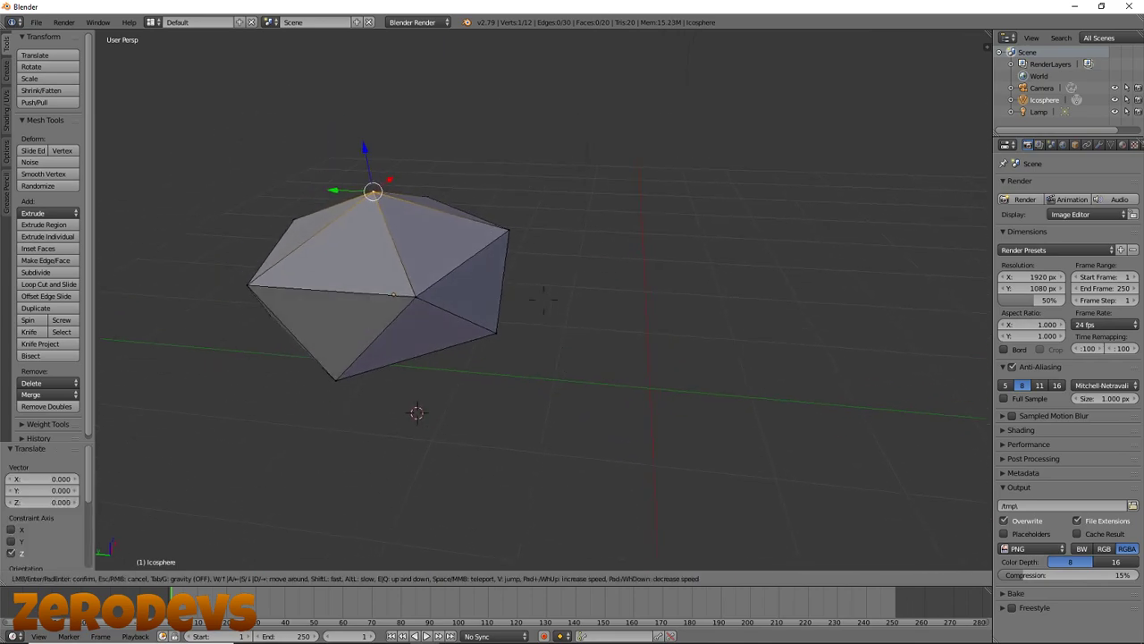
click(543, 301)
shift+right_click(498, 331)
shift+right_click(512, 231)
key(shift+a)
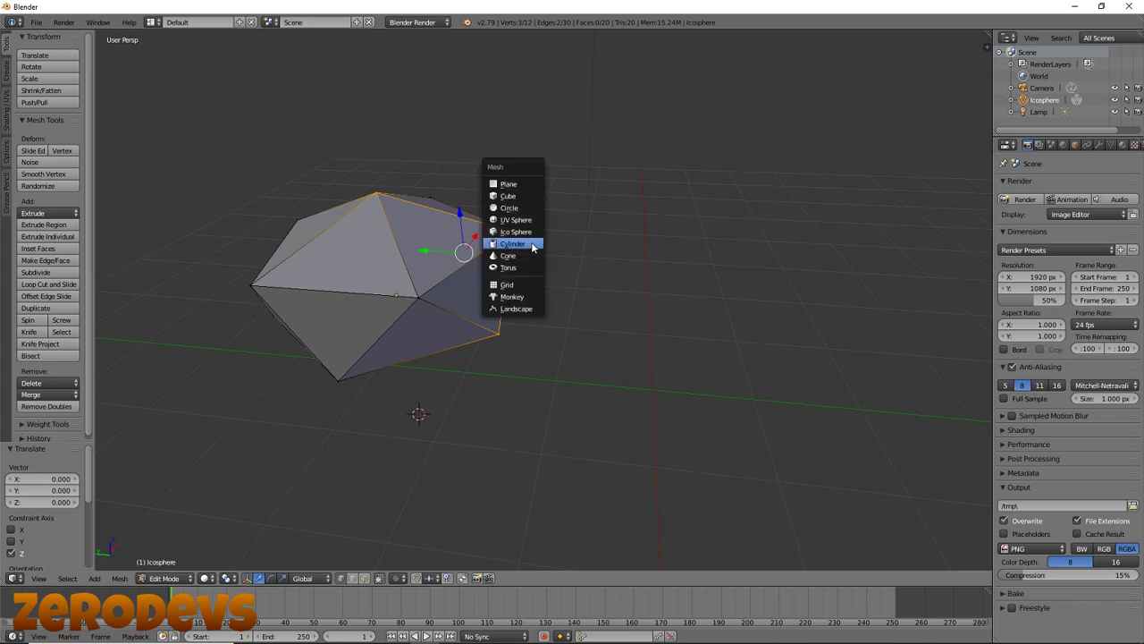
key(a)
- Select three adjacent vertices on one side and pull them outward along the Y axis to elongate the mesh, then return to Object Mode
right_click(508, 232)
shift+right_click(498, 332)
key(shift+f)
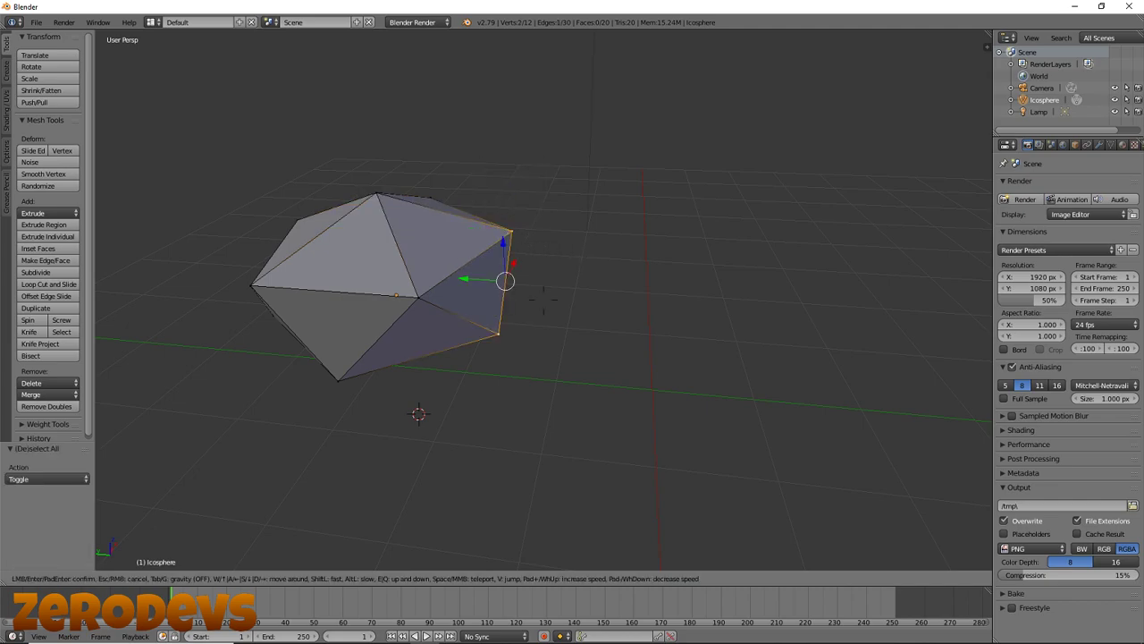
click(543, 300)
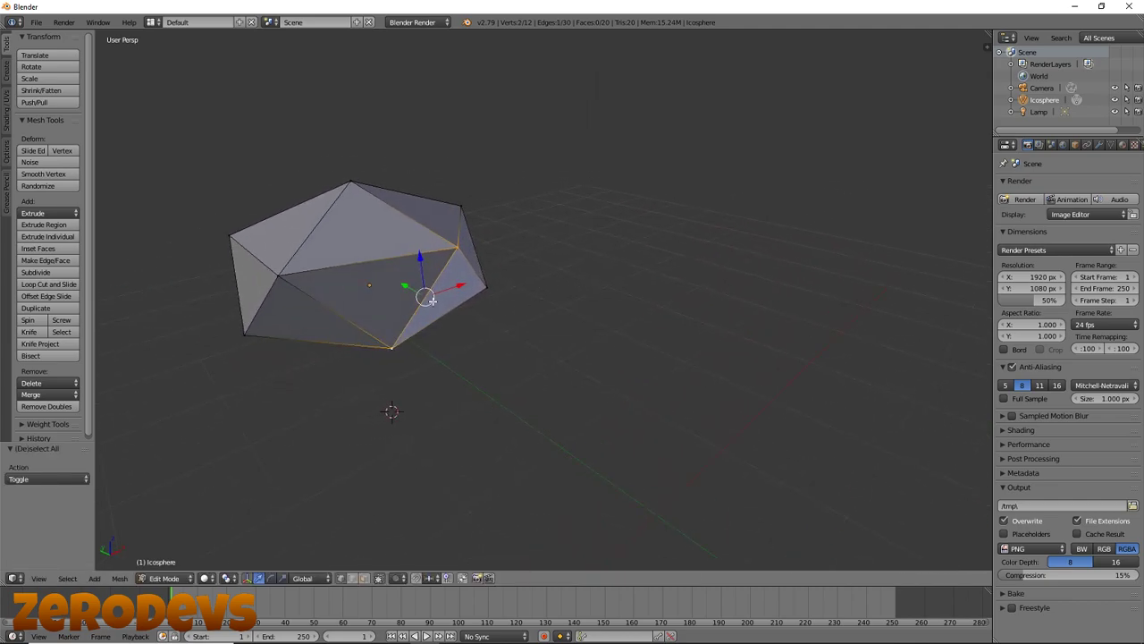
shift+right_click(488, 287)
drag(426, 282, 520, 329)
key(shift+f)
click(543, 301)
key(Tab)
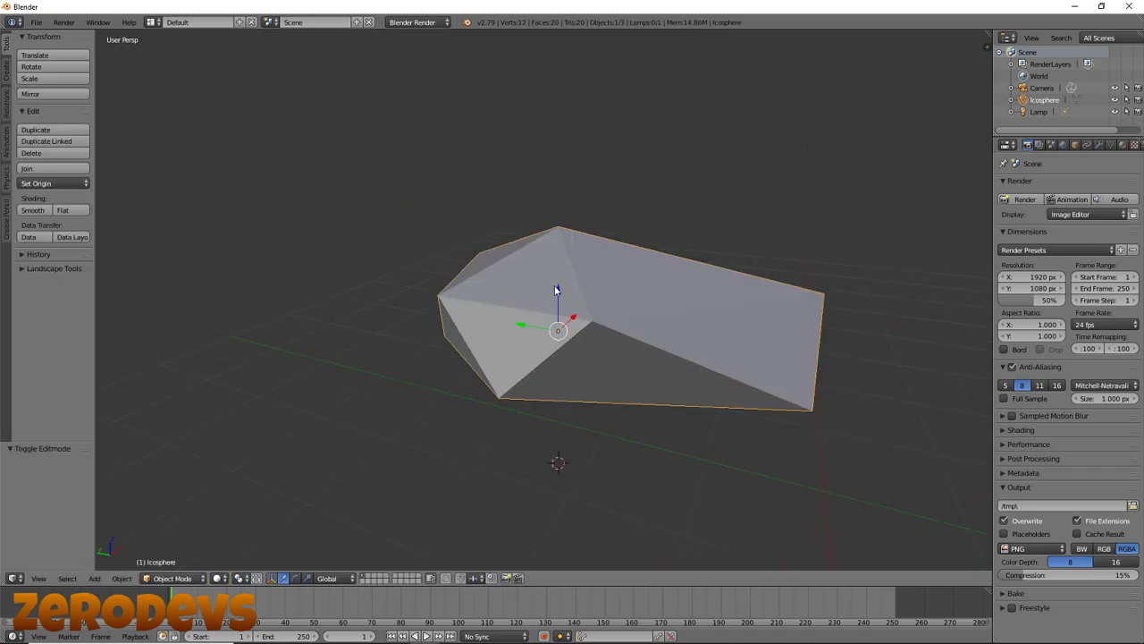
- Duplicate the elongated mesh by copy and paste, and move the copy about -3.24 units along the Y axis
key(shift+f)
key(s)
click(545, 305)
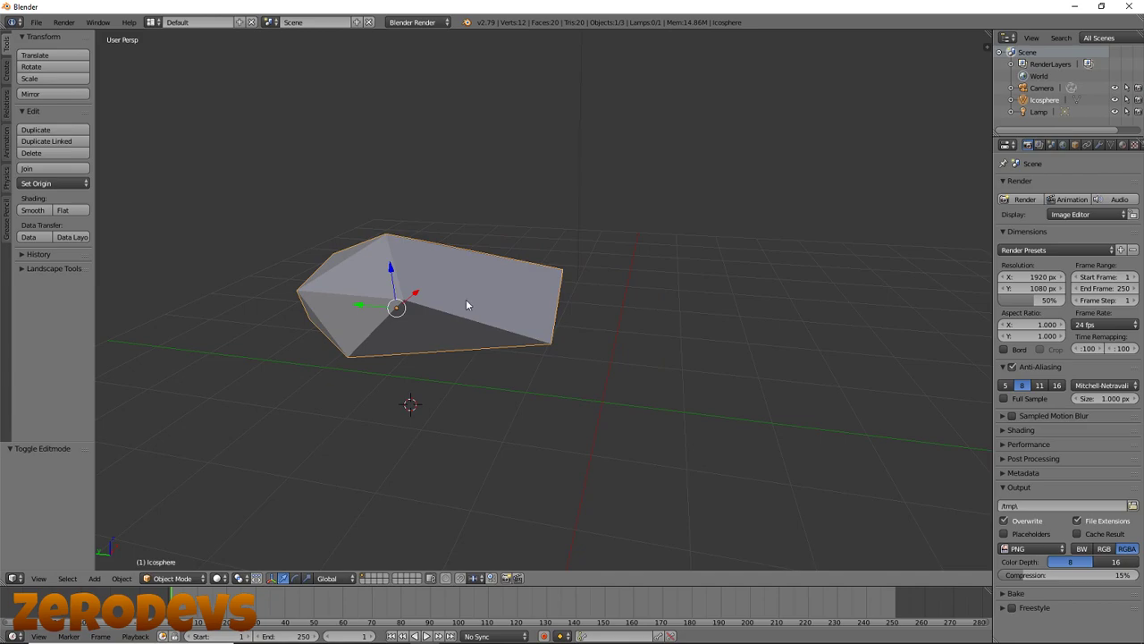
key(ctrl+c)
key(ctrl+v)
key(g)
key(y)
click(696, 392)
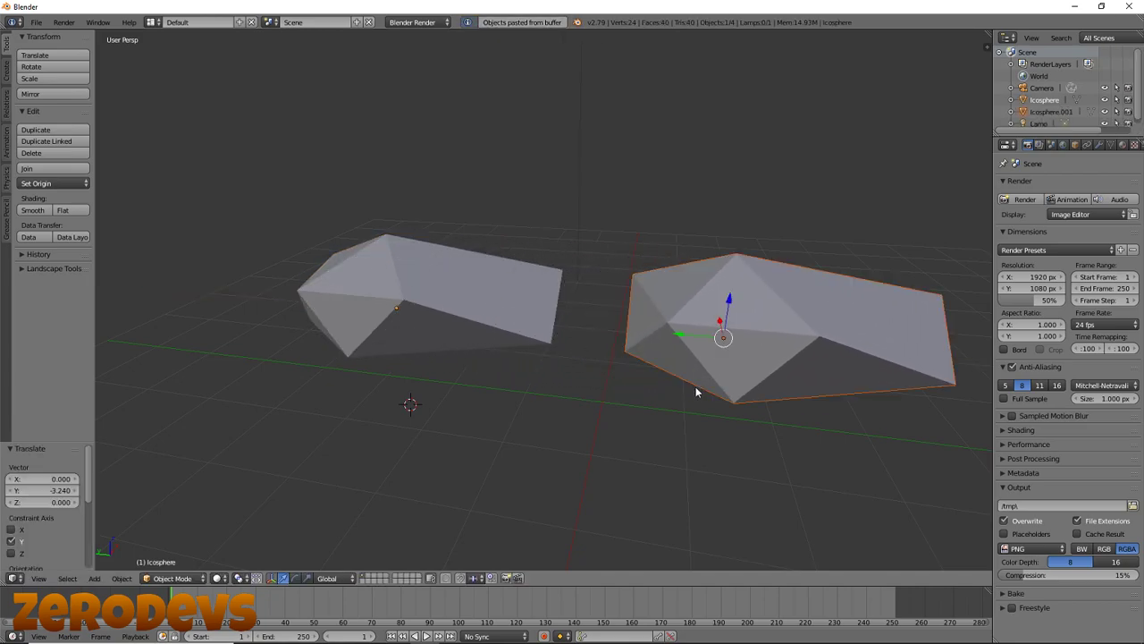
- Select the pasted copy of the mesh and enter Edit Mode with no vertices selected
key(shift+f)
key(d)
click(543, 305)
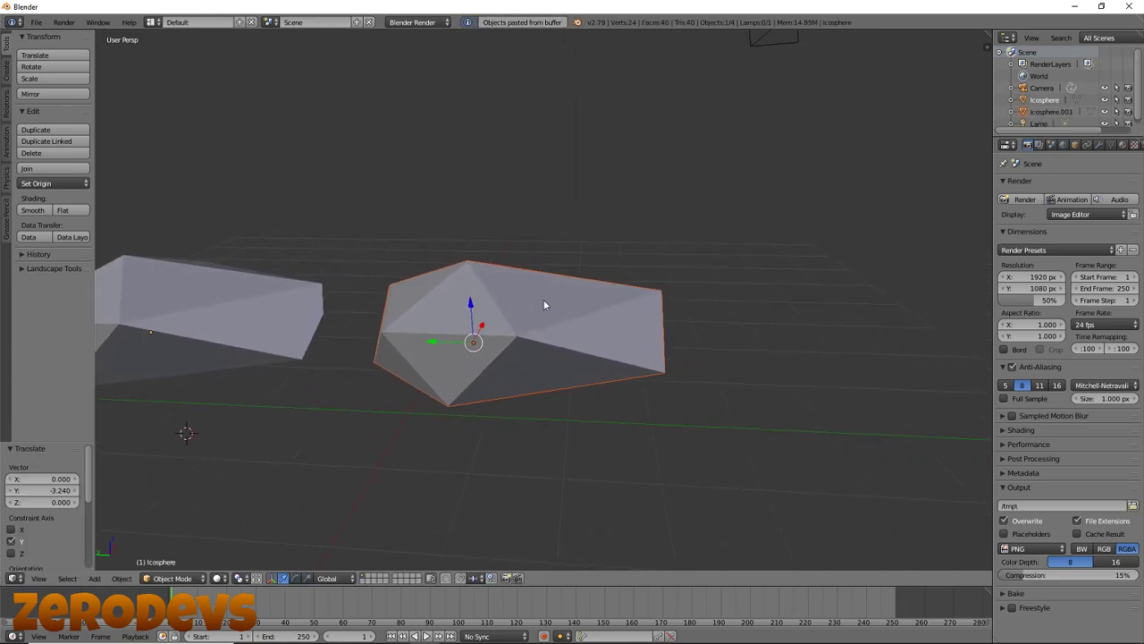
key(a)
right_click(544, 319)
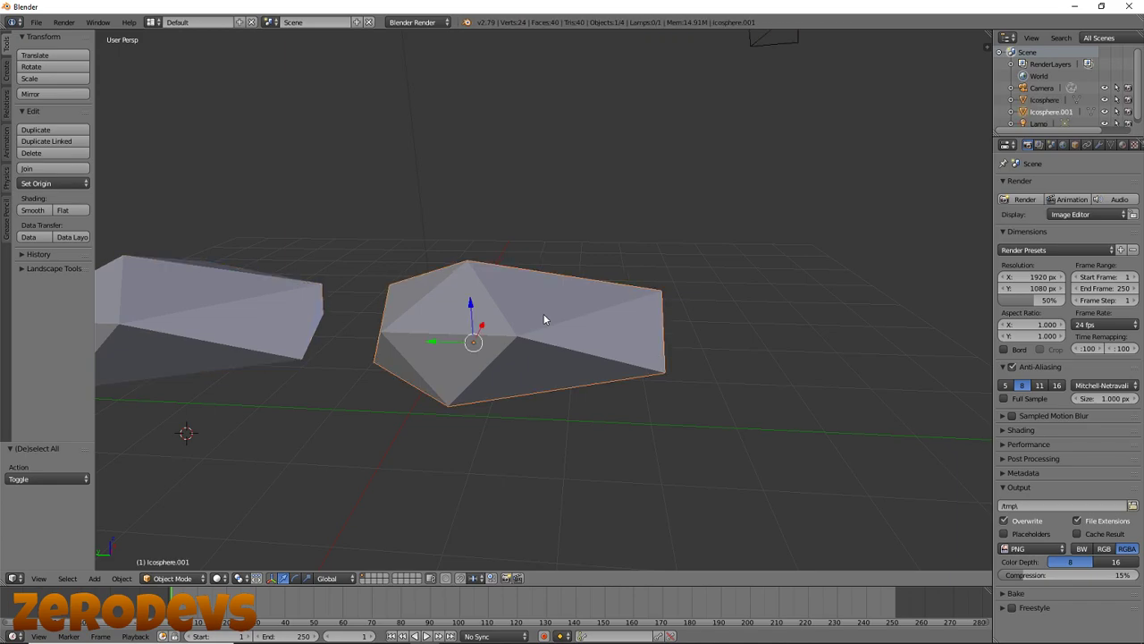
key(Tab)
key(a)
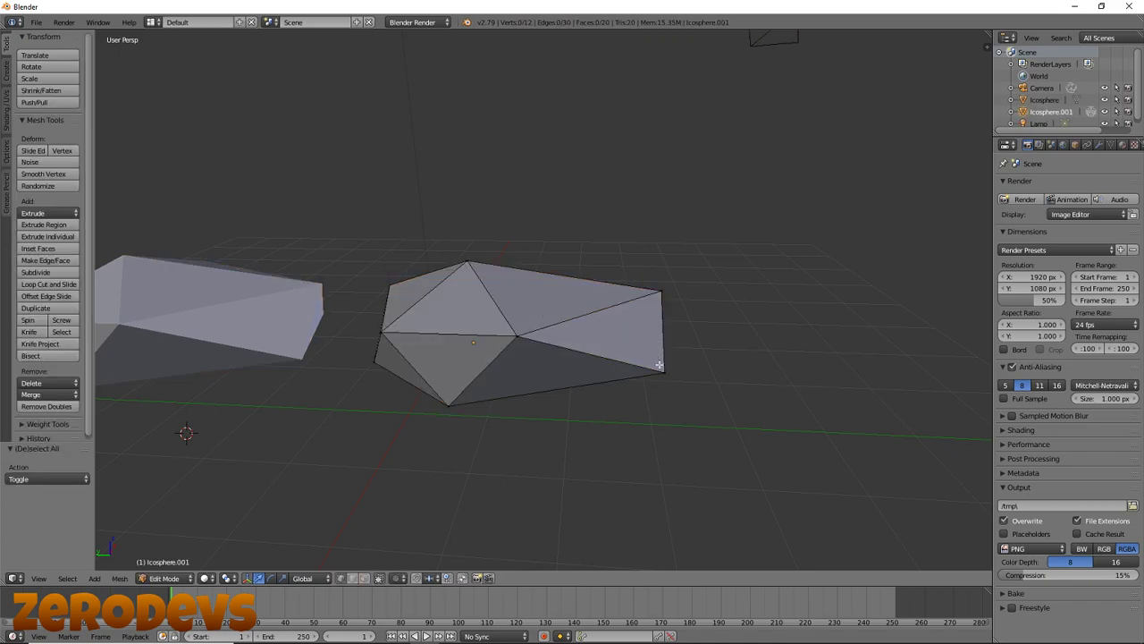
- Select the three vertices at the copy's stretched end and pull them in about 1.08 units along the Y axis
right_click(660, 368)
shift+right_click(663, 292)
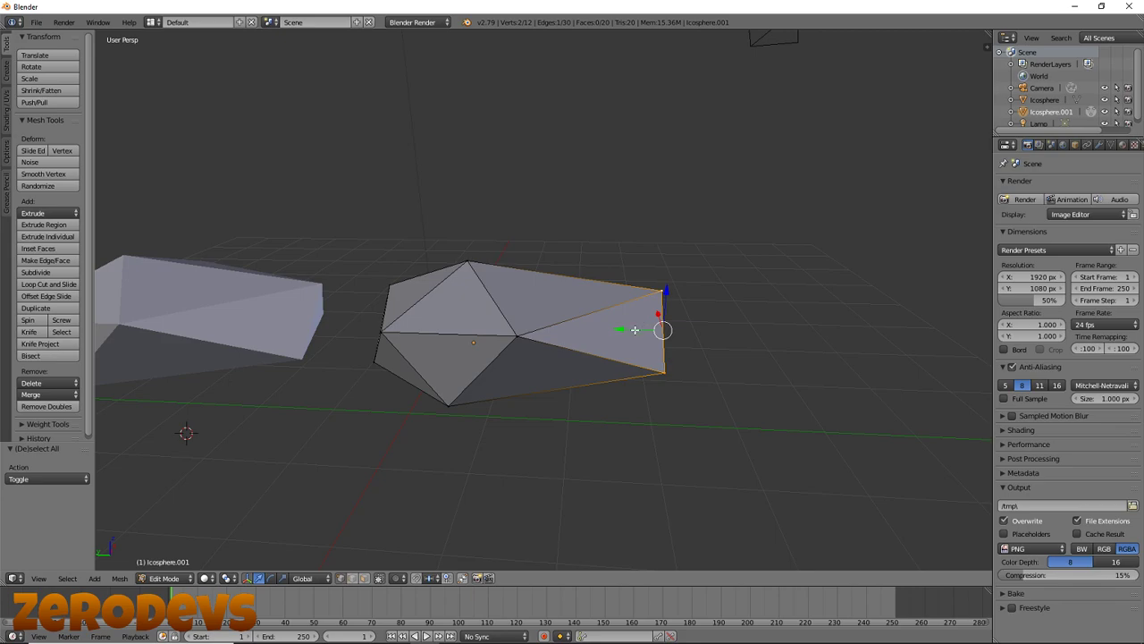
key(shift+f)
key(w)
key(d)
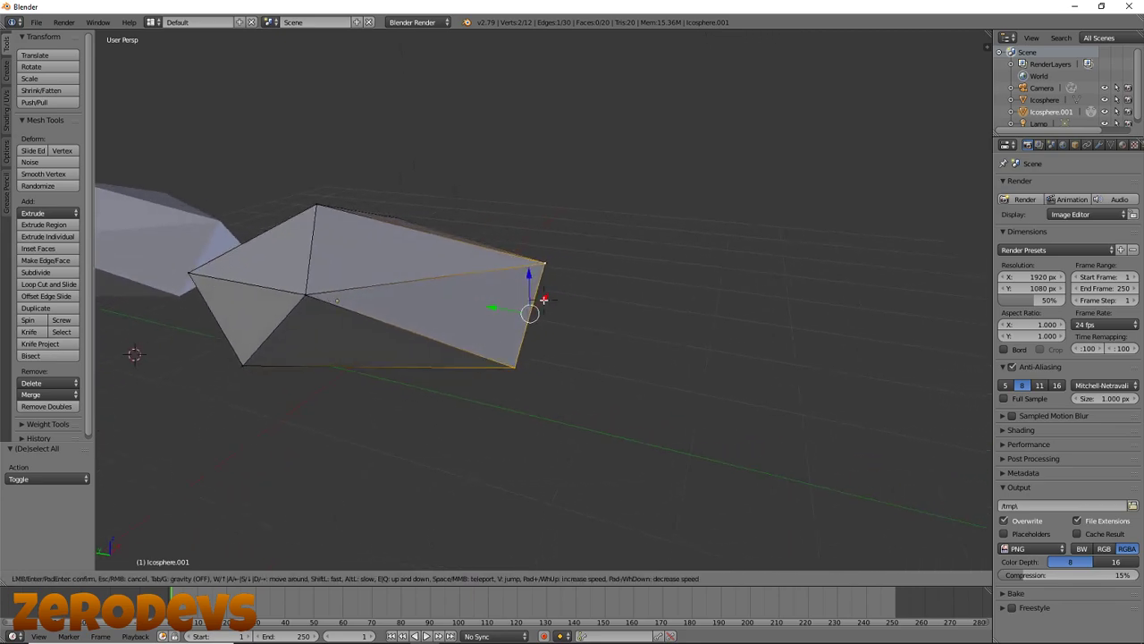
click(543, 300)
key(shift+f)
key(w)
click(544, 301)
right_click(406, 297)
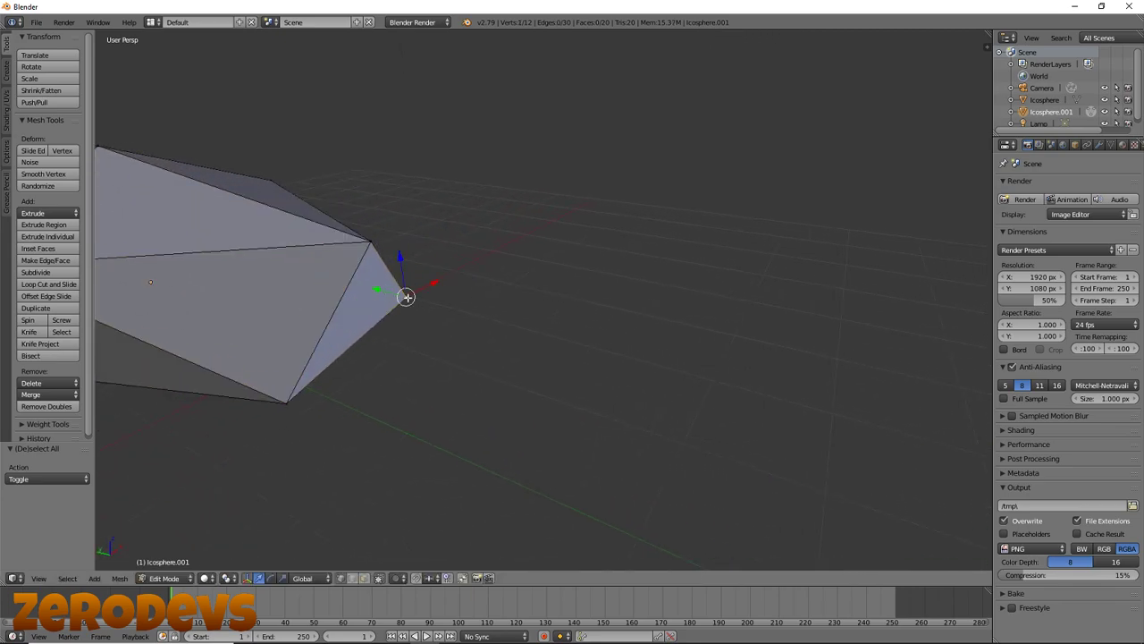
shift+right_click(367, 240)
shift+right_click(287, 402)
key(shift+f)
key(s)
key(a)
click(544, 301)
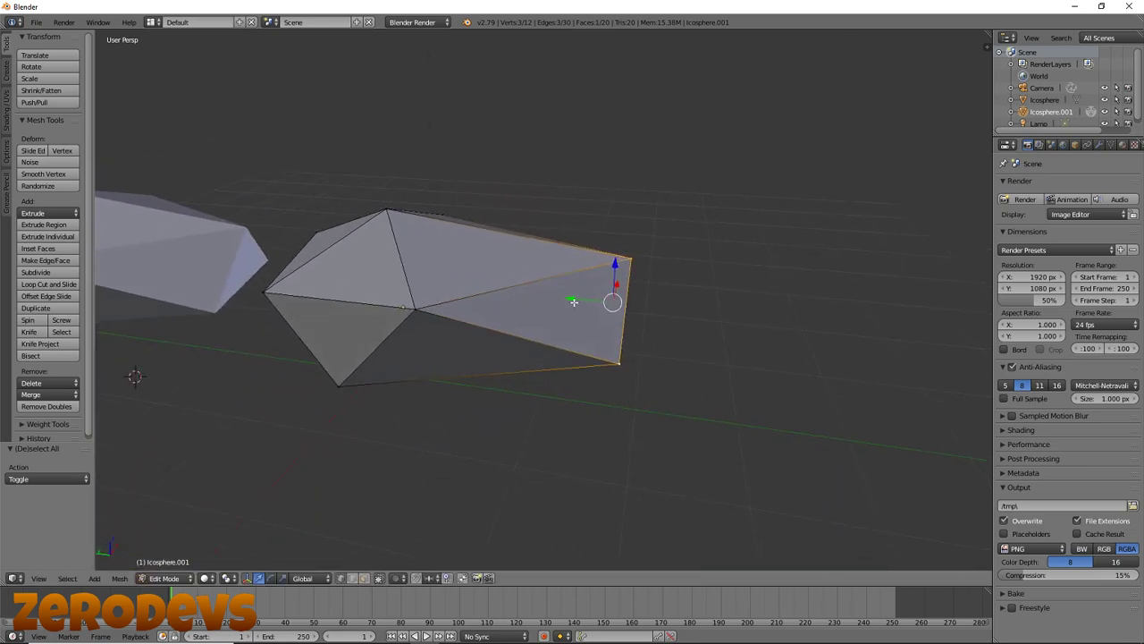
drag(574, 302, 439, 281)
- Try to raise four adjacent vertices on one side of the copy along the Z axis, and undo the move
key(shift+f)
key(a)
click(544, 301)
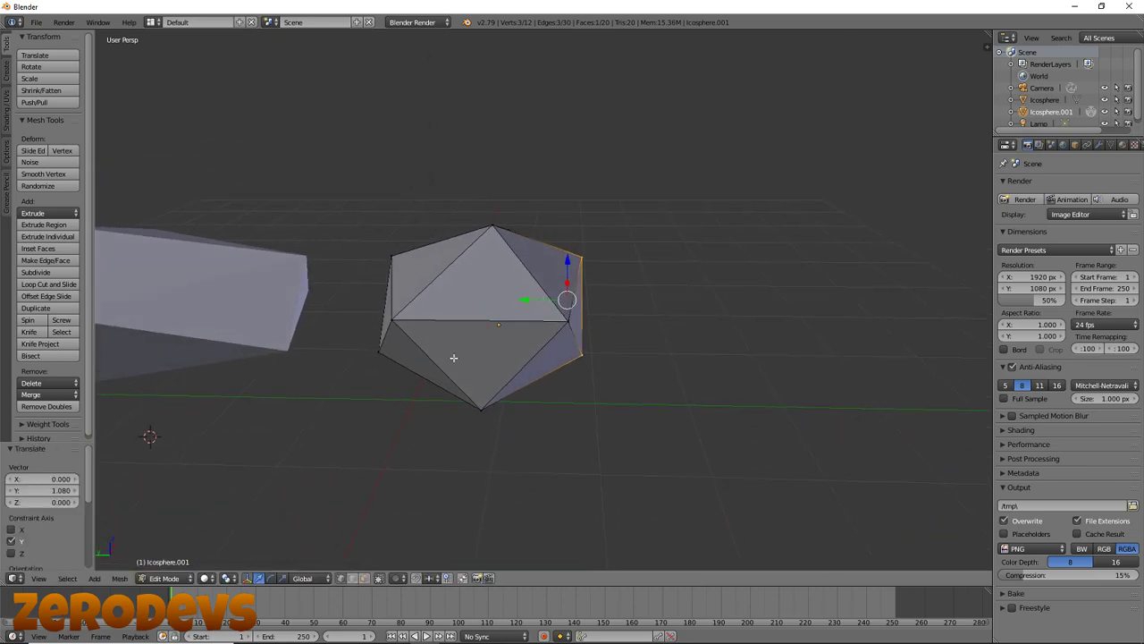
right_click(474, 394)
shift+right_click(406, 317)
shift+right_click(566, 321)
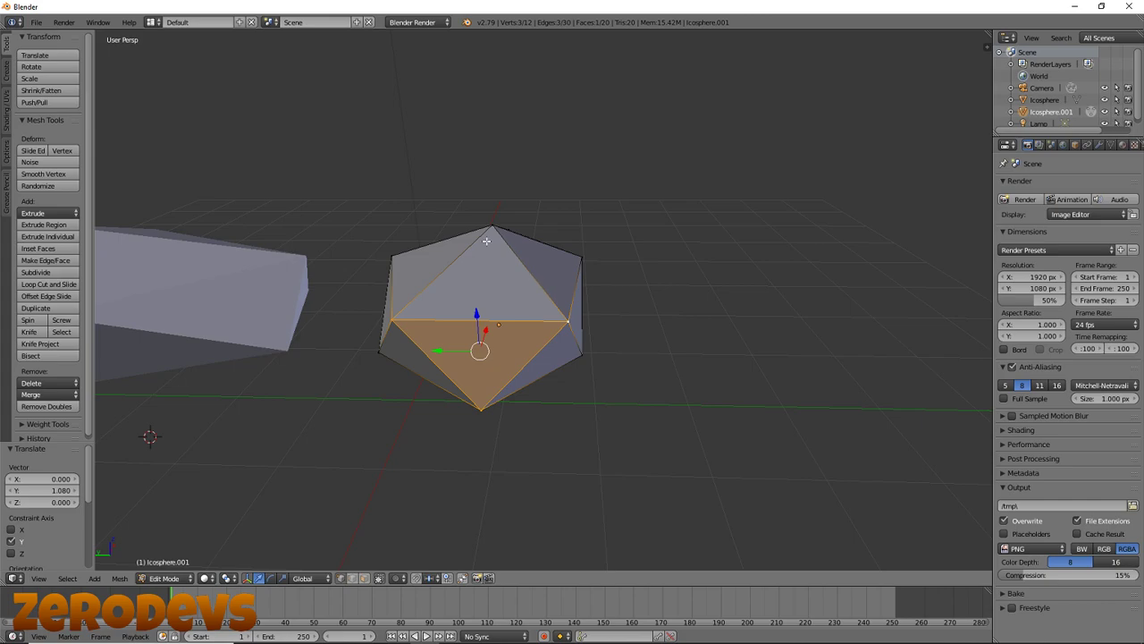
shift+right_click(490, 230)
key(shift+f)
click(572, 299)
key(g)
key(z)
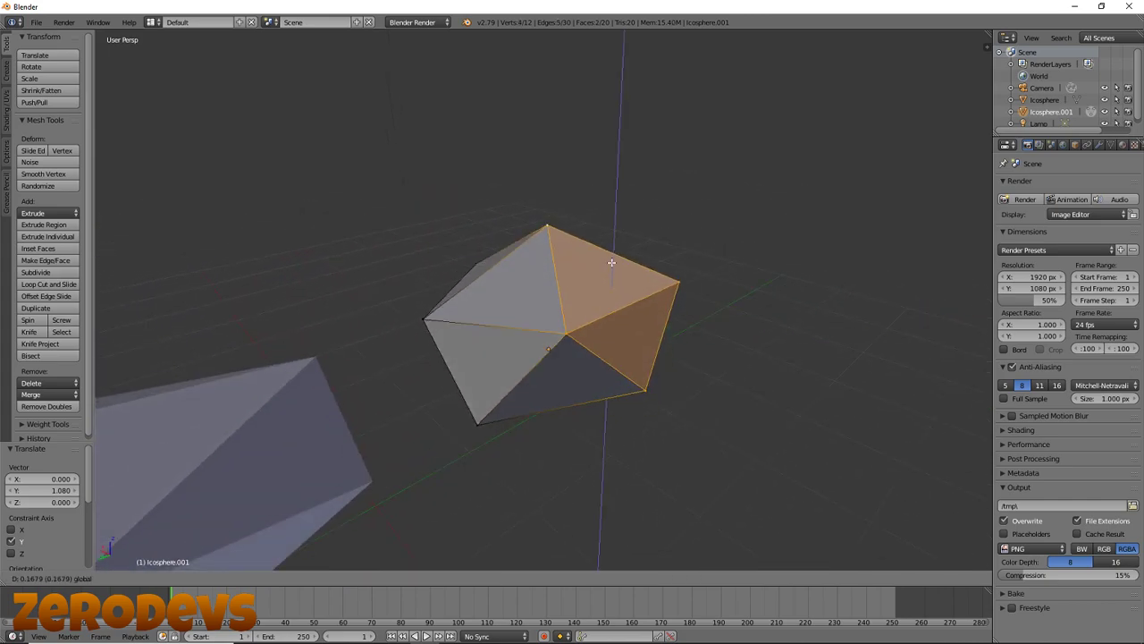
click(615, 230)
key(ctrl+z)
- Raise the copy's top vertex and its five surrounding vertices about 0.73 units along the Z axis, and return to Object Mode
right_click(541, 262)
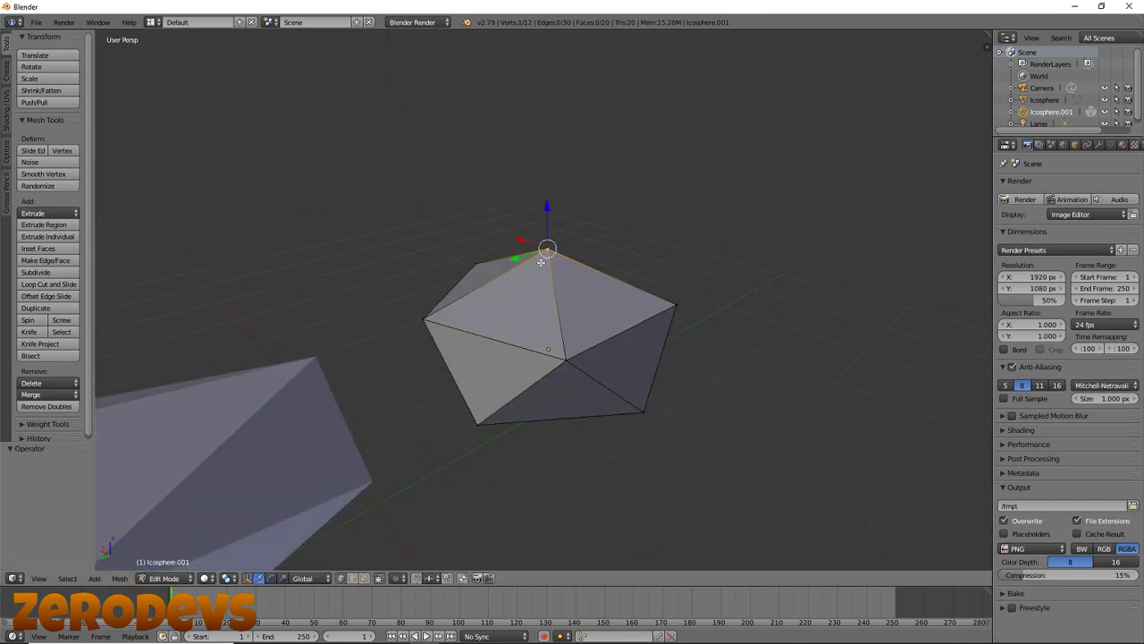
shift+right_click(569, 356)
shift+right_click(425, 319)
shift+right_click(477, 265)
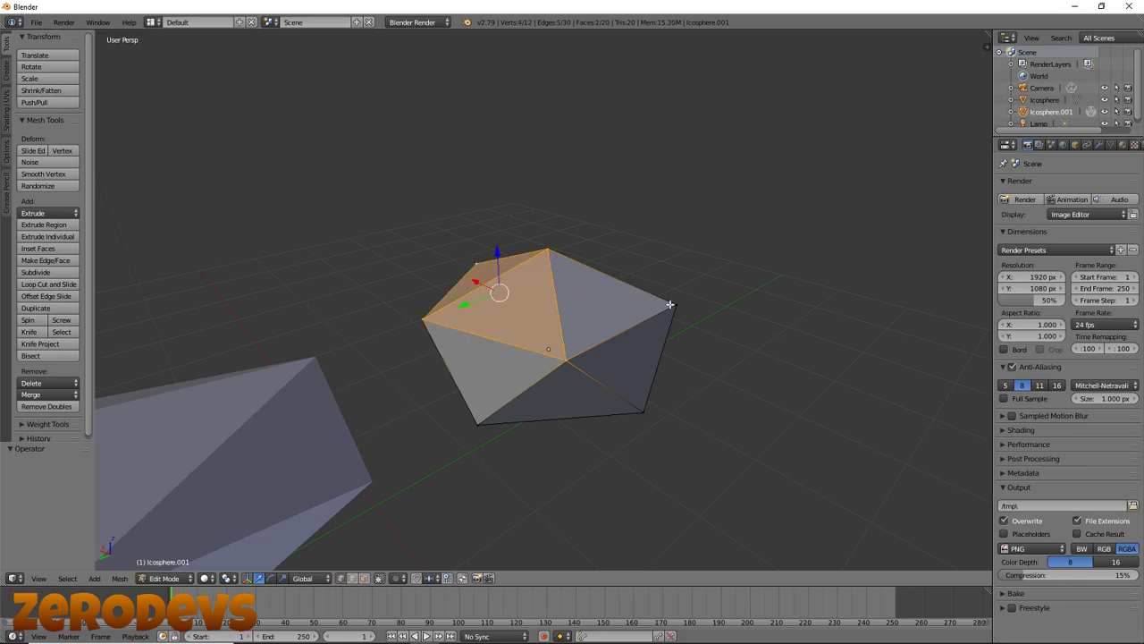
shift+right_click(675, 305)
key(shift+f)
key(d)
click(544, 300)
shift+right_click(559, 297)
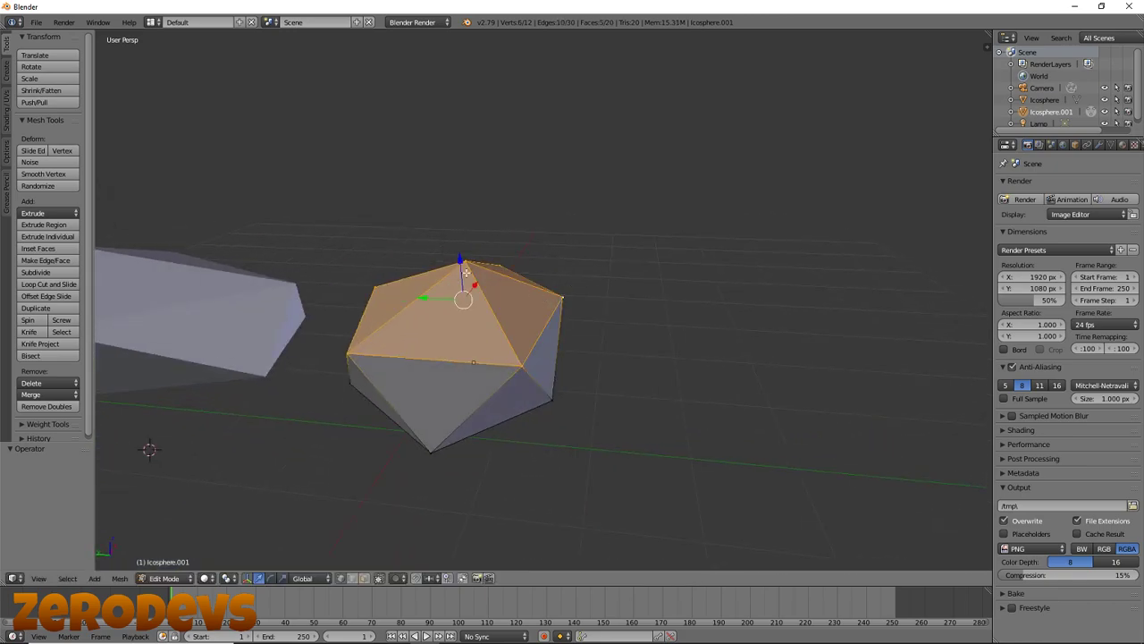
drag(461, 263, 455, 161)
key(shift+f)
key(s)
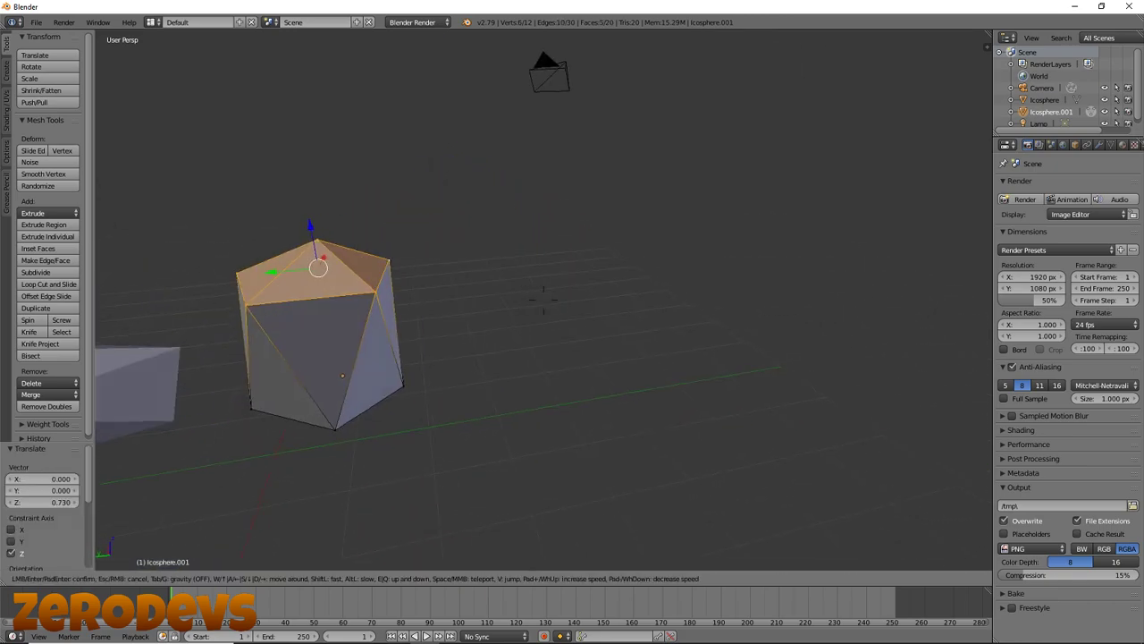
click(543, 305)
key(Tab)
- Delete the original elongated mesh and move the remaining tall rock about 1.69 units along the Y axis
key(shift+f)
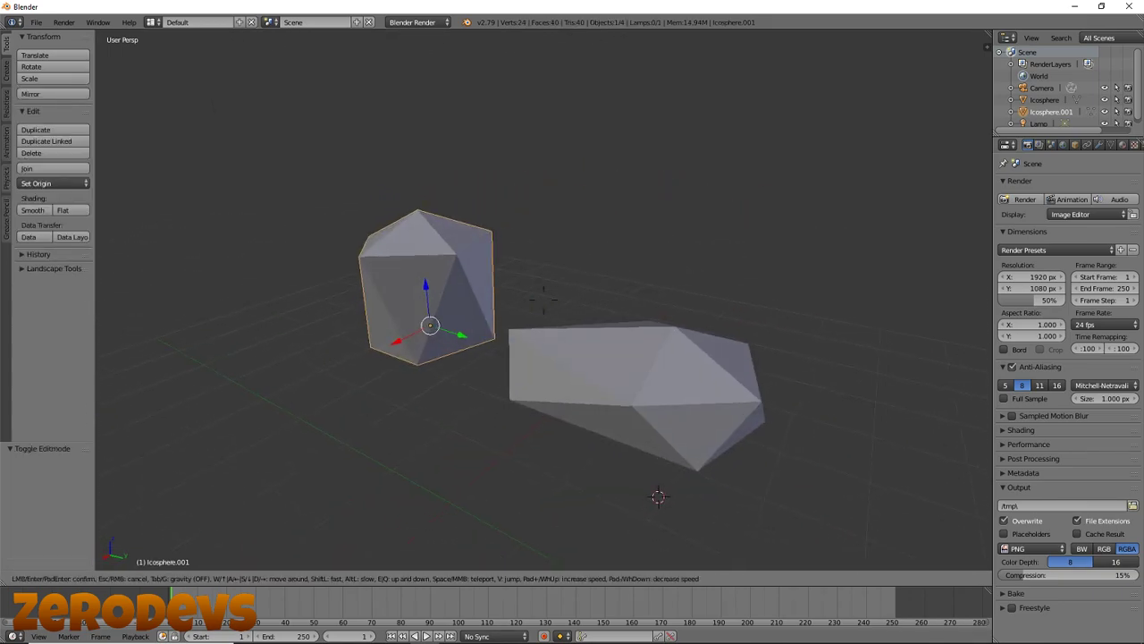
click(685, 382)
right_click(685, 382)
key(x)
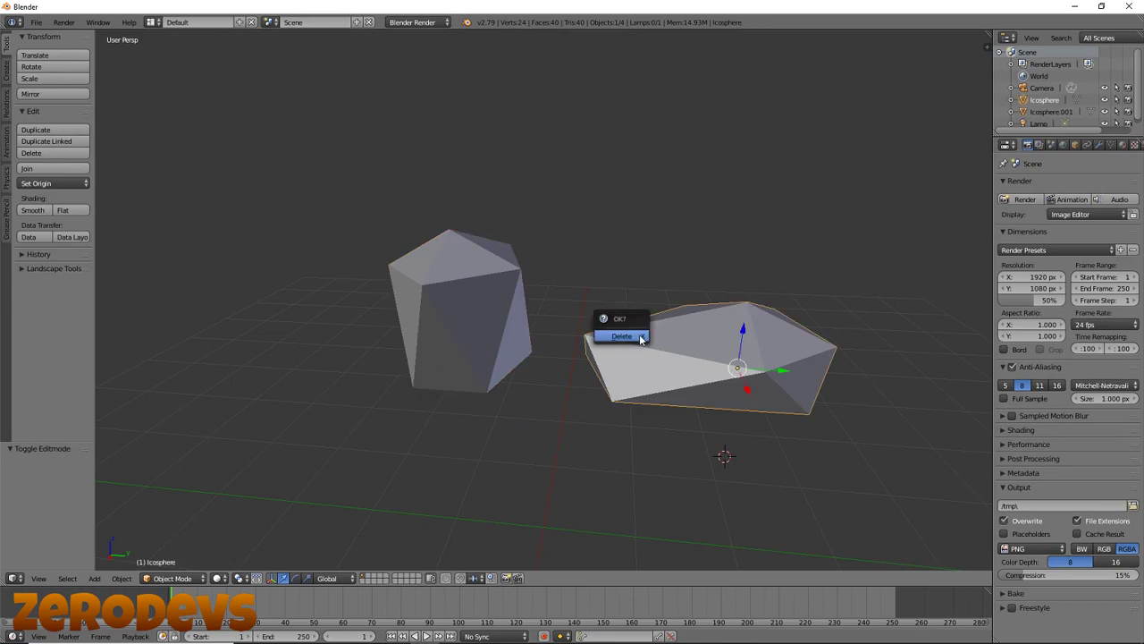
click(640, 337)
right_click(432, 296)
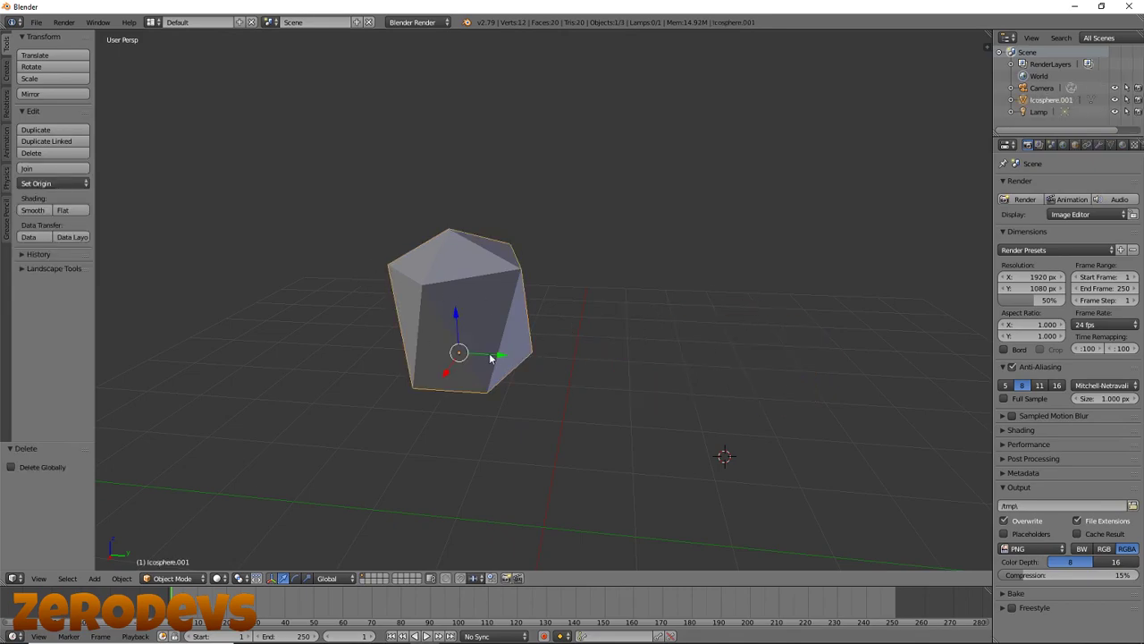
drag(490, 358, 623, 383)
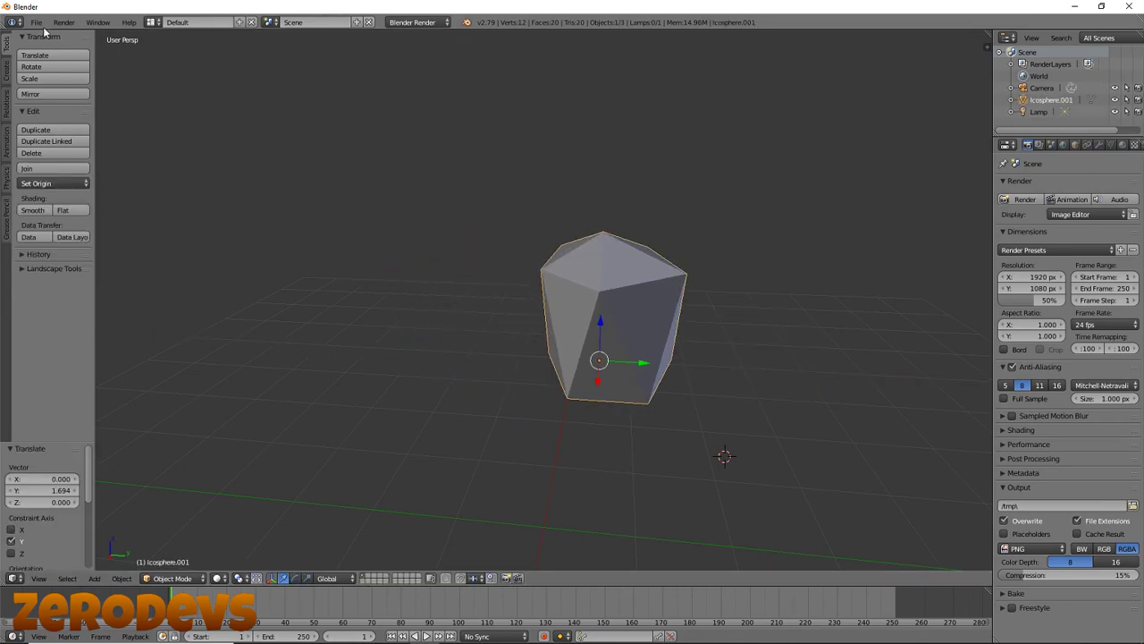
- Open the Wavefront (.obj) export for the tall rock
click(35, 21)
mouse_move(93, 266)
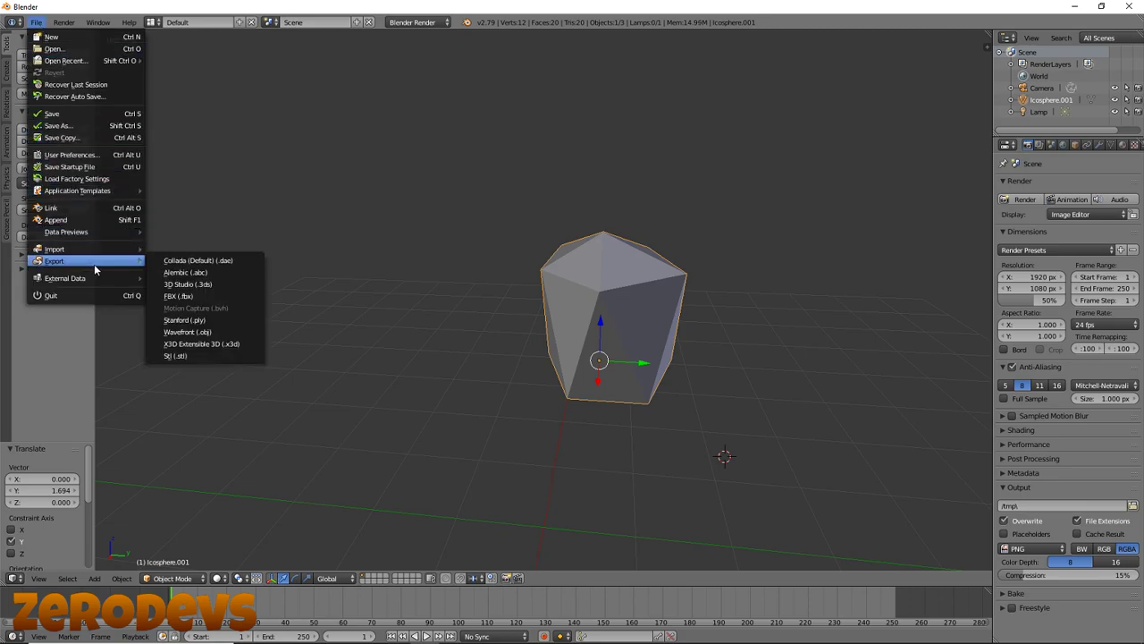
click(225, 332)
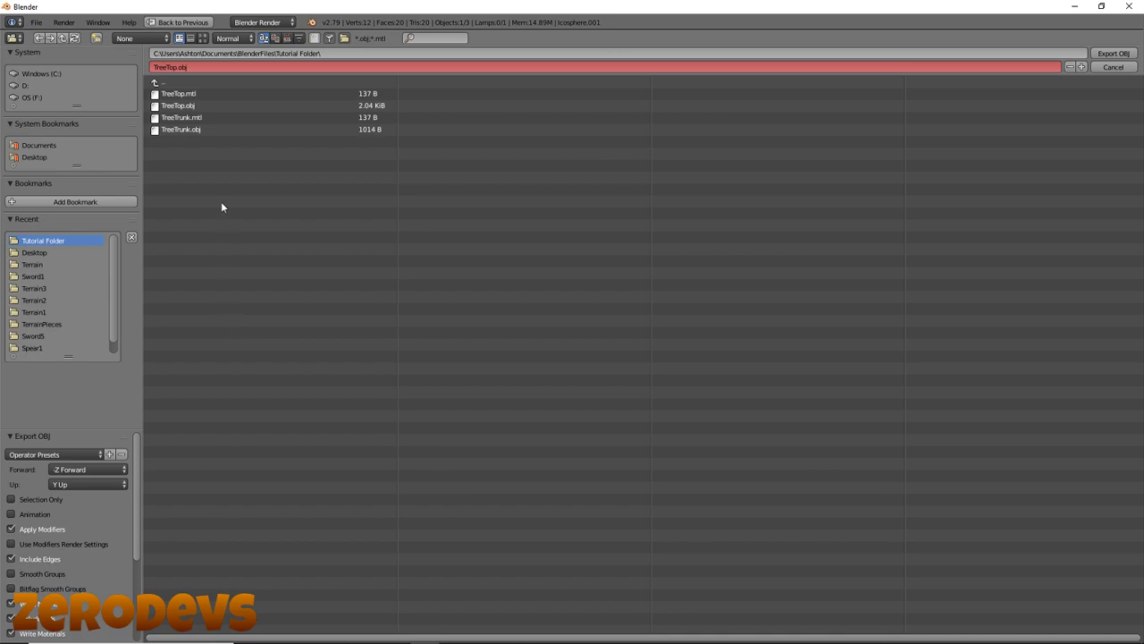
click(171, 83)
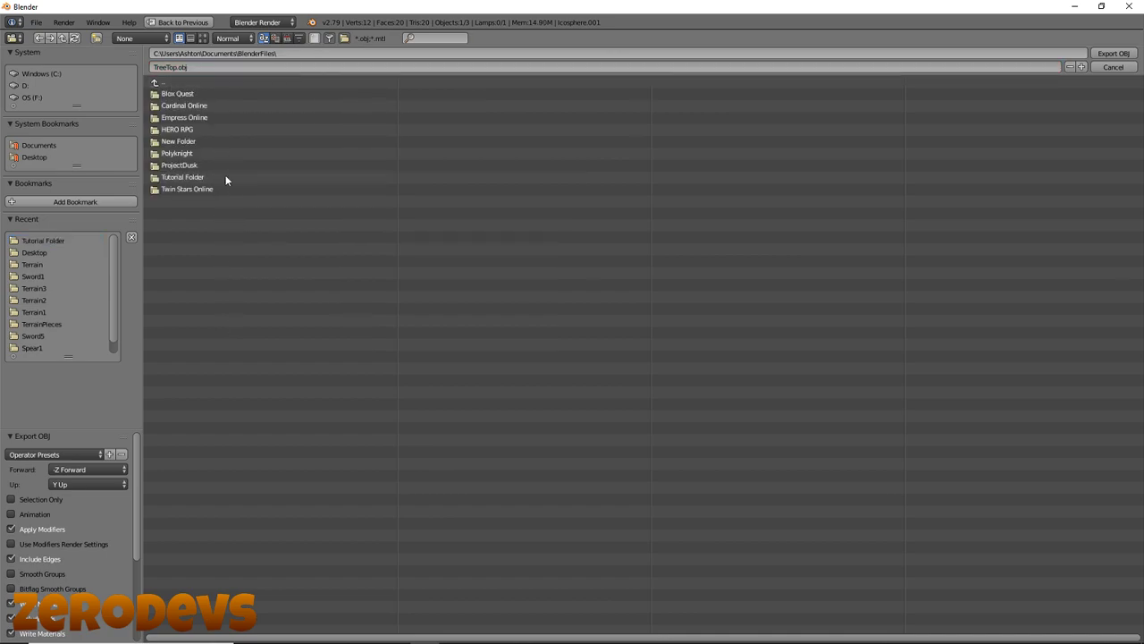
click(187, 93)
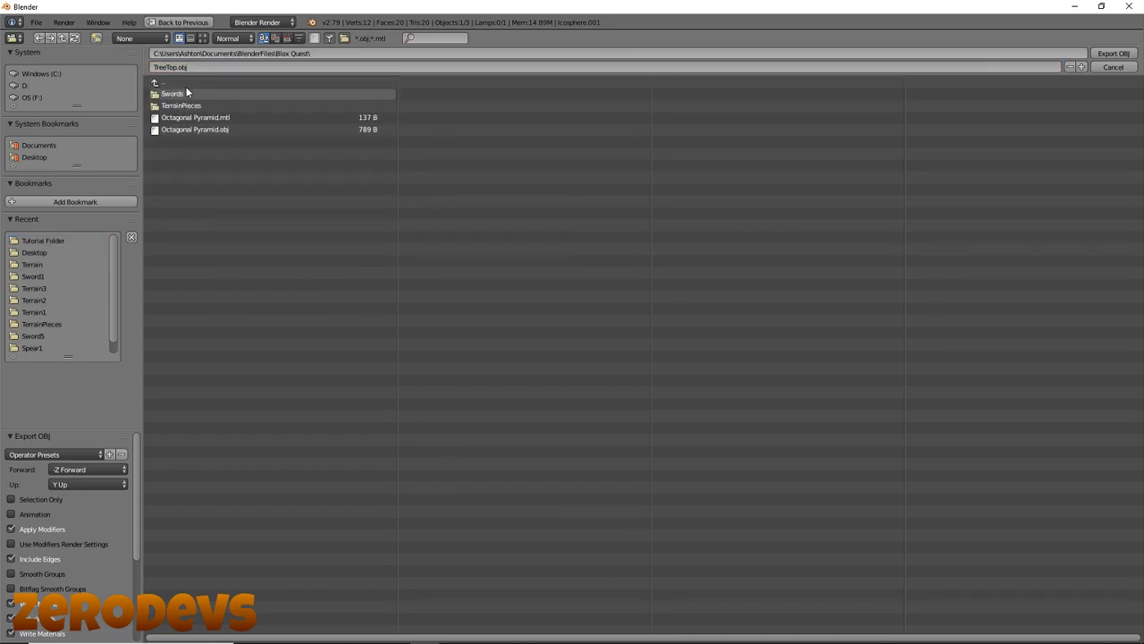
click(187, 83)
click(188, 83)
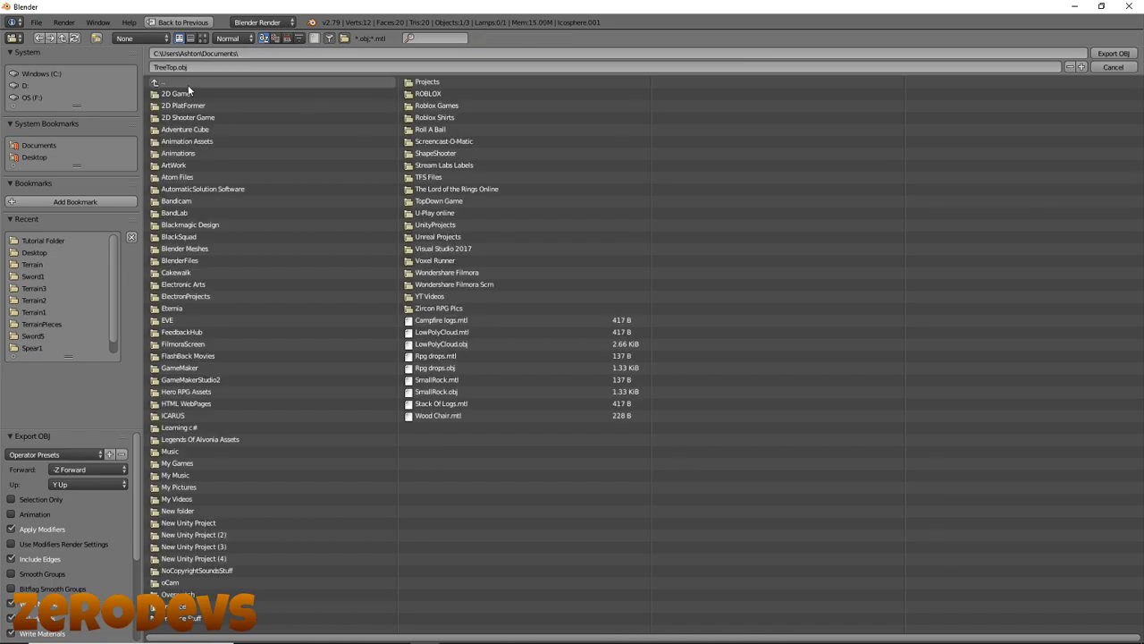
click(210, 259)
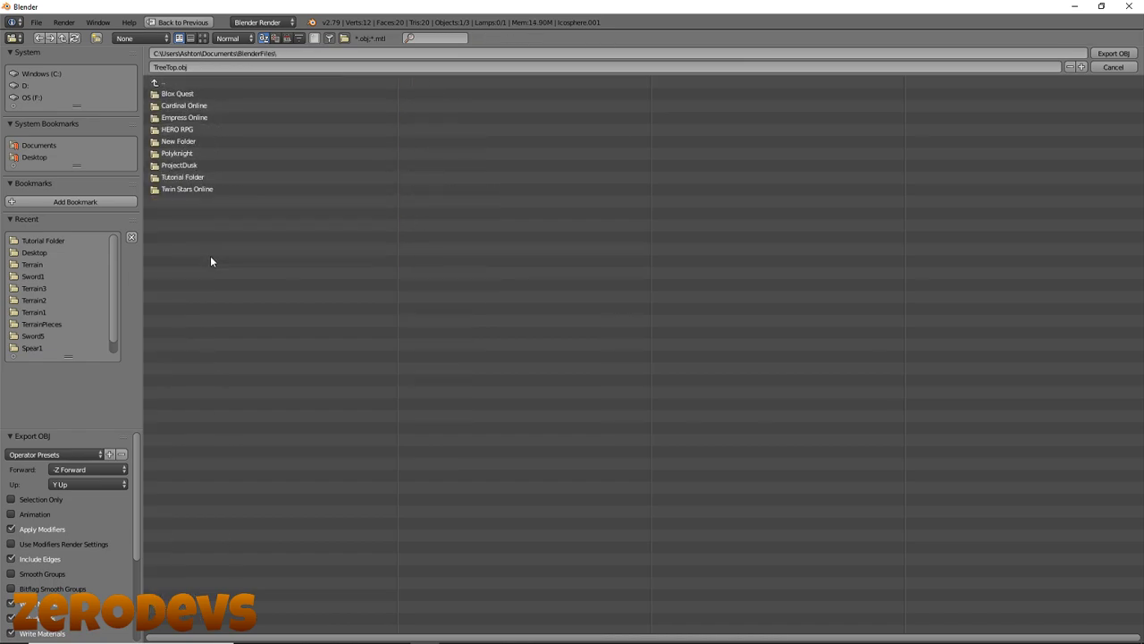
click(201, 178)
- Name the export file Rock1 and export the OBJ into Tutorial Folder
click(206, 66)
text(R)
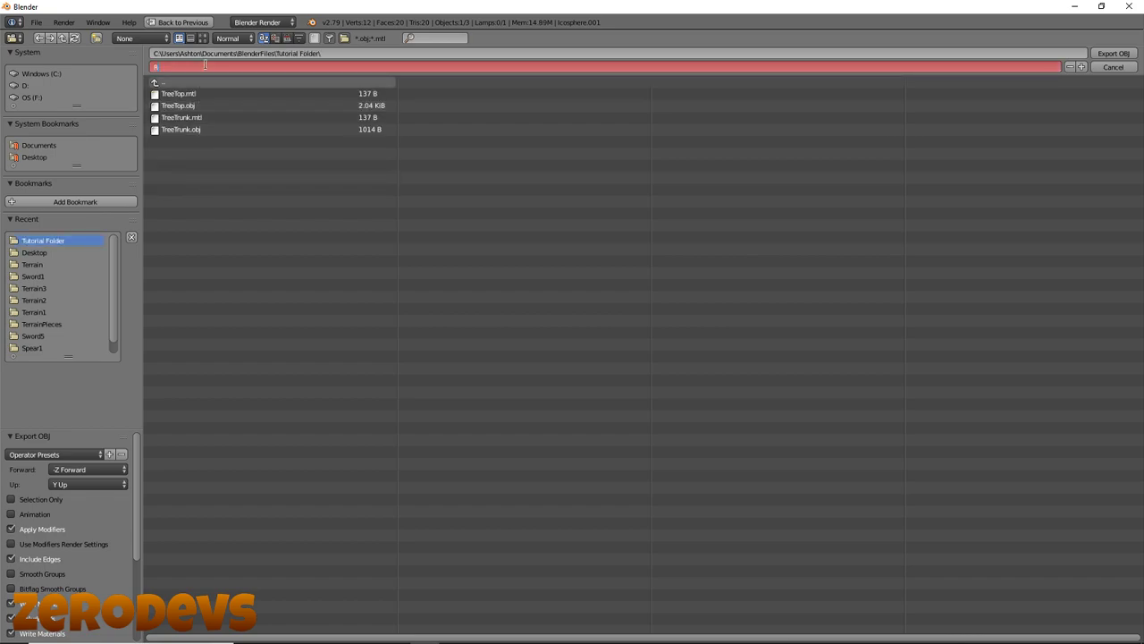
text(ock1)
key(Return)
key(Return)
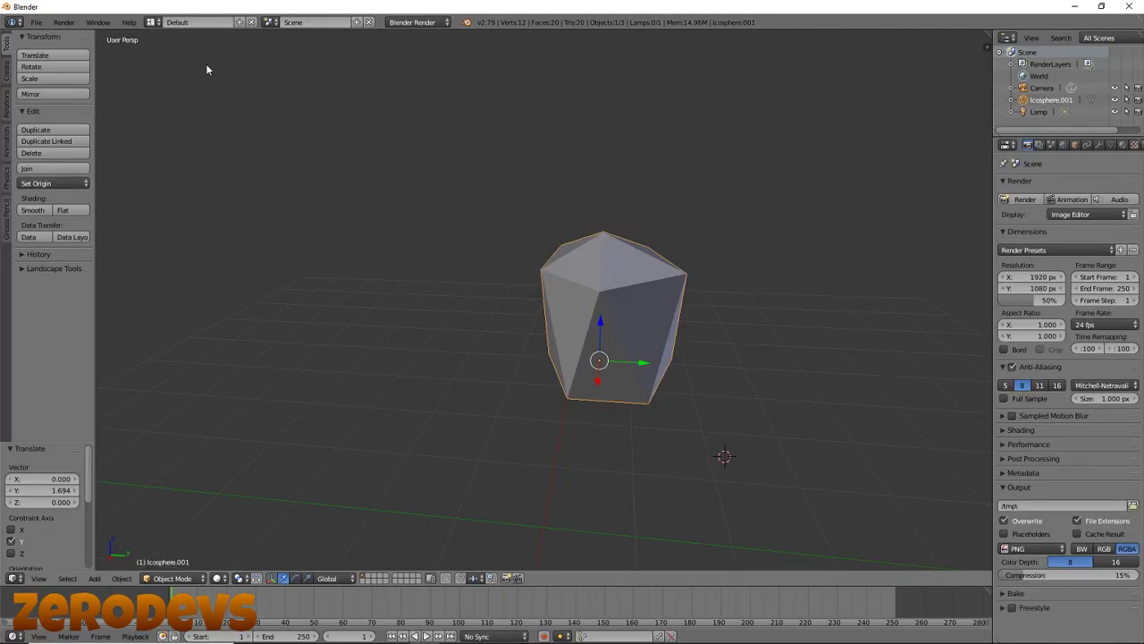
- Undo the tall rock's move and the deletion of the elongated mesh
key(shift+f)
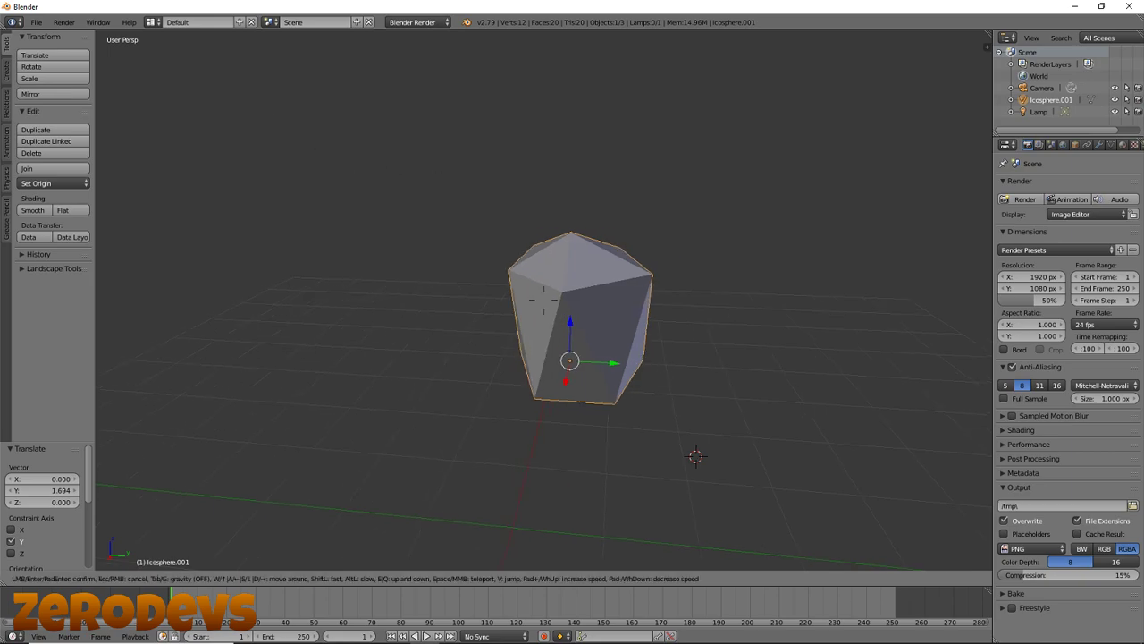
click(543, 305)
key(ctrl+z)
key(ctrl+z)
key(ctrl+z)
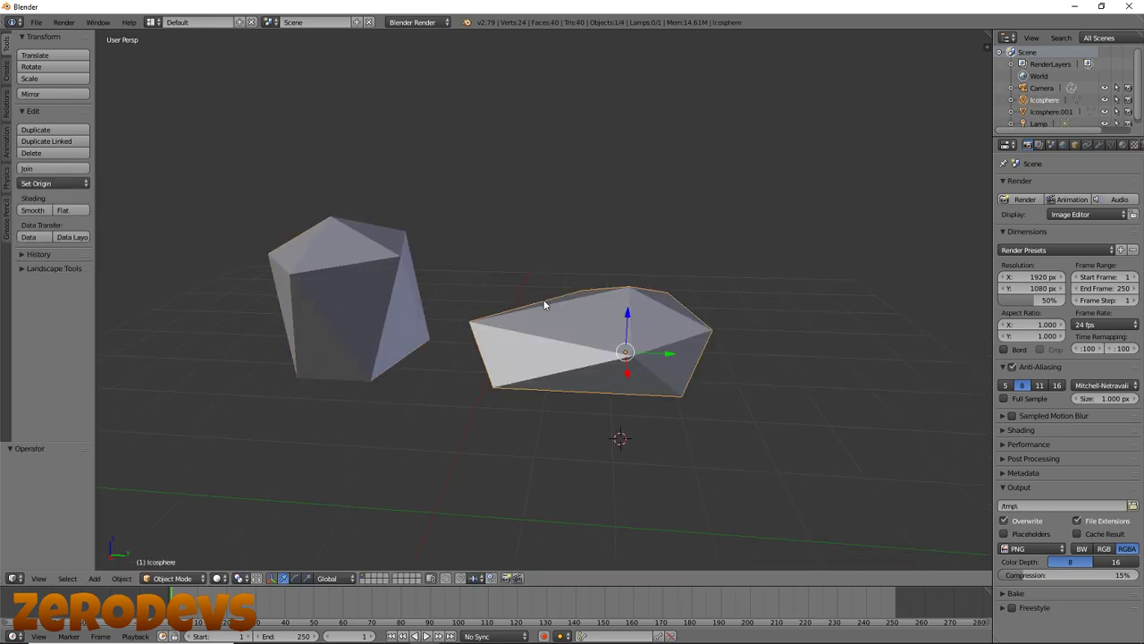
- Delete the tall rock mesh, keeping only the elongated rock in the scene
right_click(283, 282)
key(x)
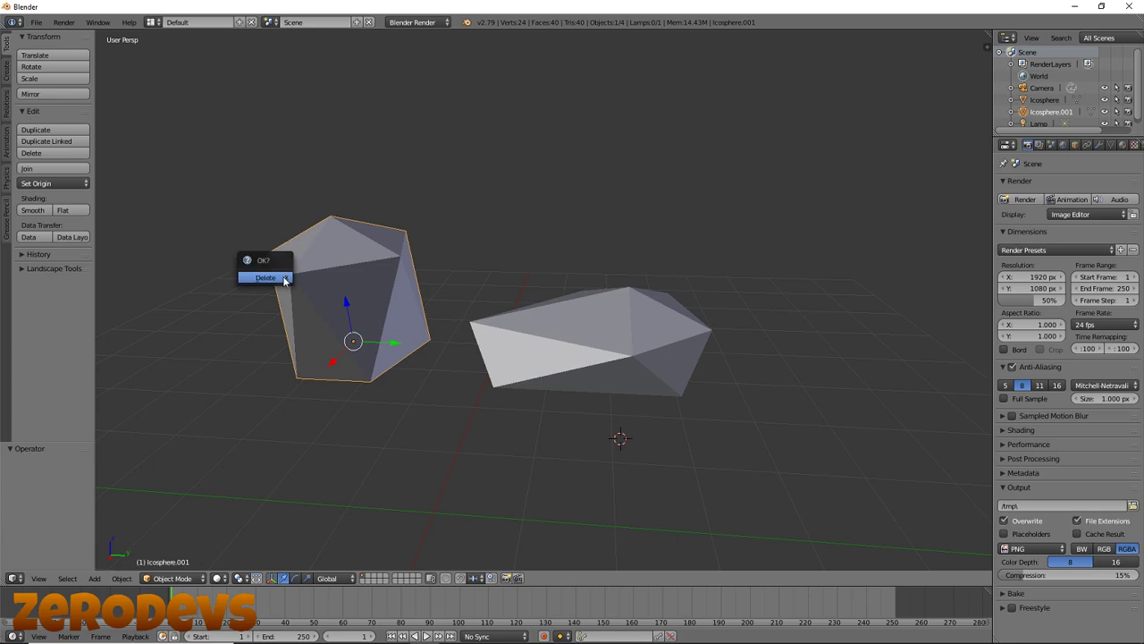
click(284, 282)
key(shift+a)
mouse_move(284, 277)
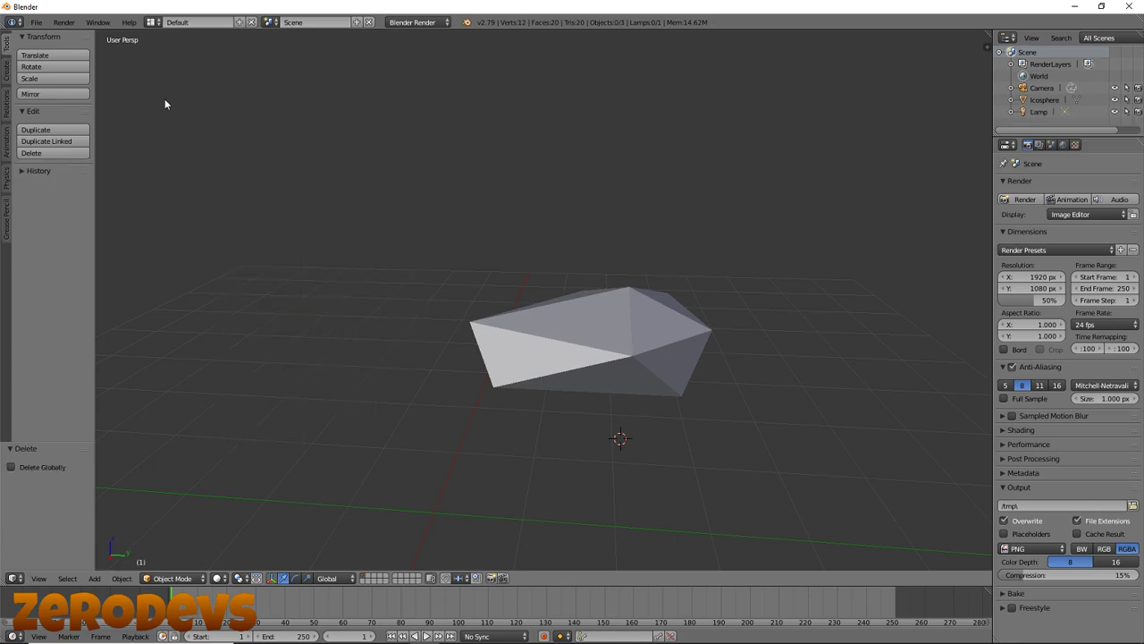
- Export the elongated rock as a Wavefront (.obj) file in Tutorial Folder under a new Rock file name
click(36, 21)
mouse_move(129, 265)
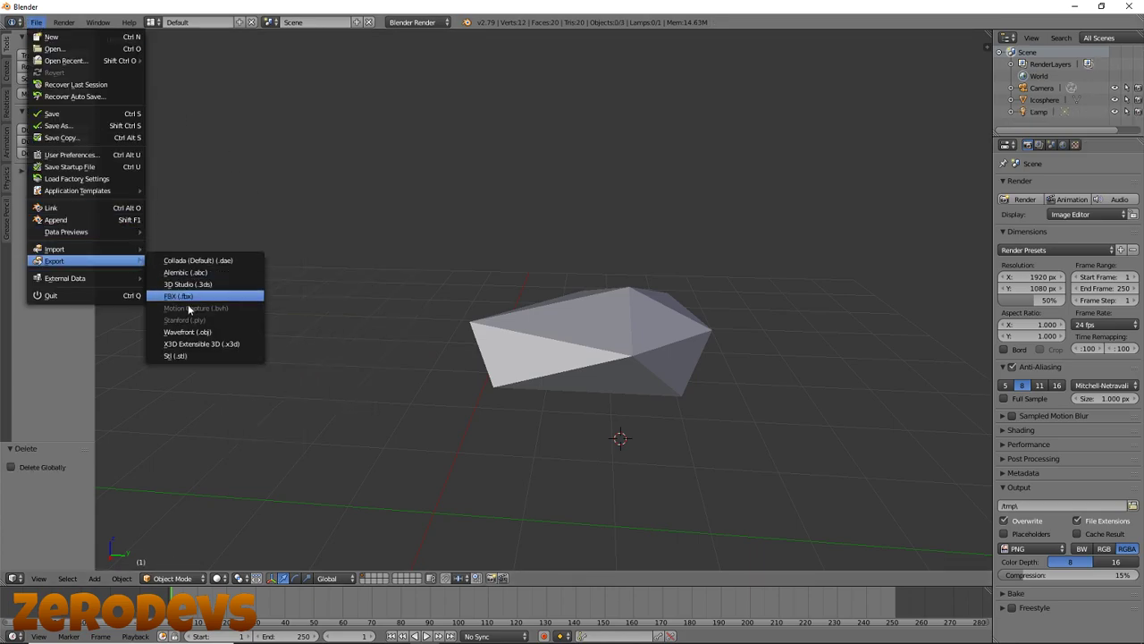
click(199, 336)
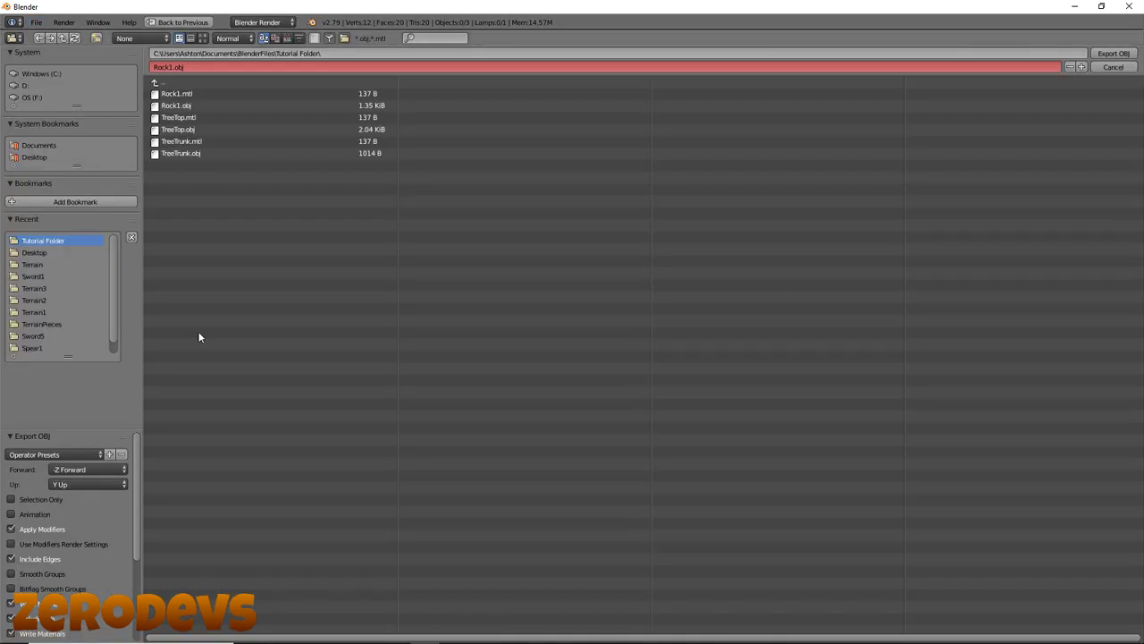
click(213, 68)
text(Rock)
key(Return)
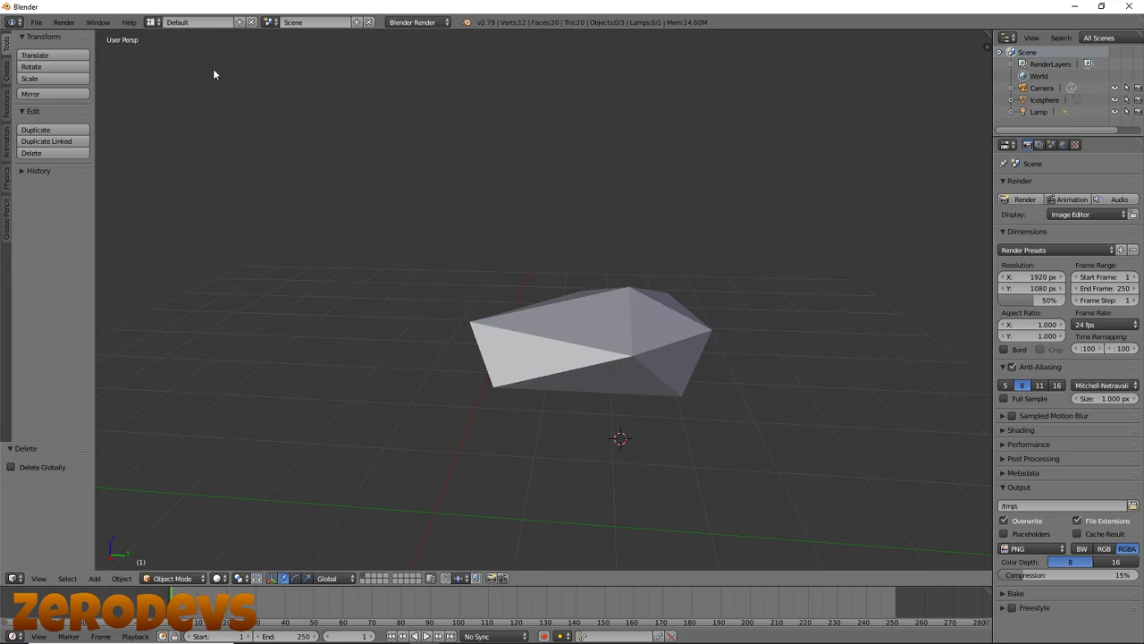
- Switch to the open place in Roblox Studio
key(shift+f)
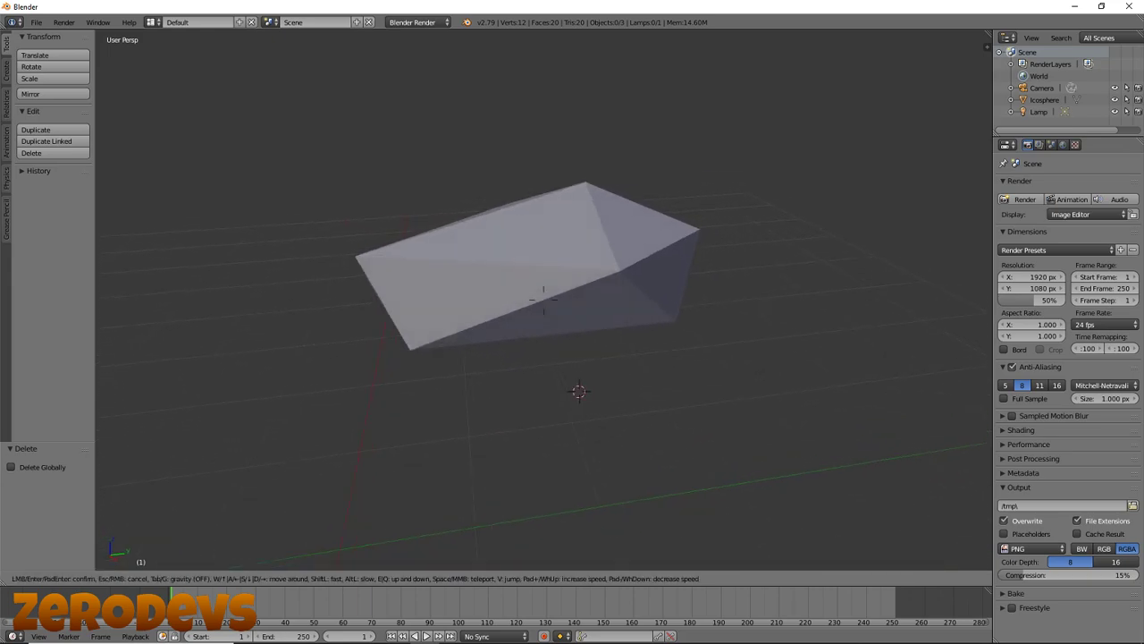
click(467, 631)
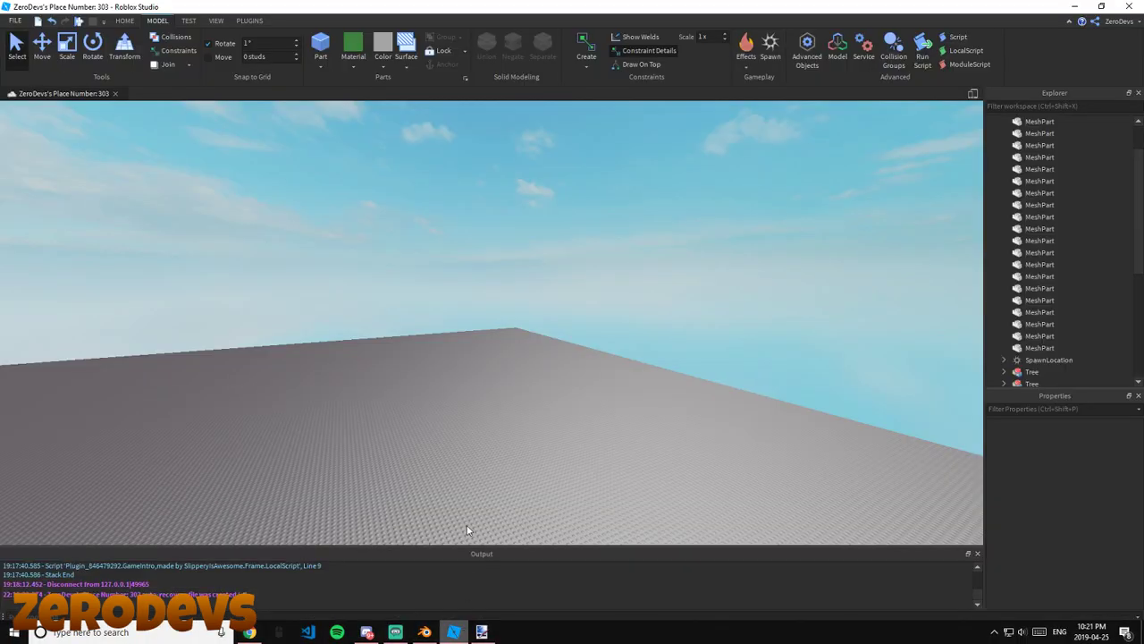
- Insert a MeshPart object onto the baseplate
right_drag(417, 354, 429, 363)
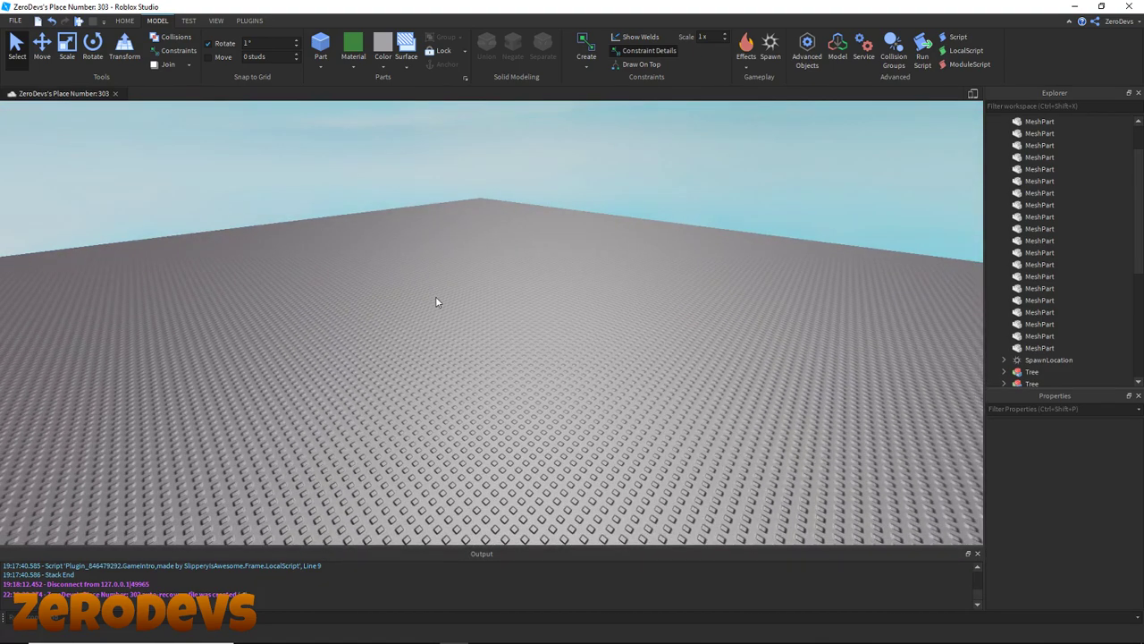
right_click(437, 301)
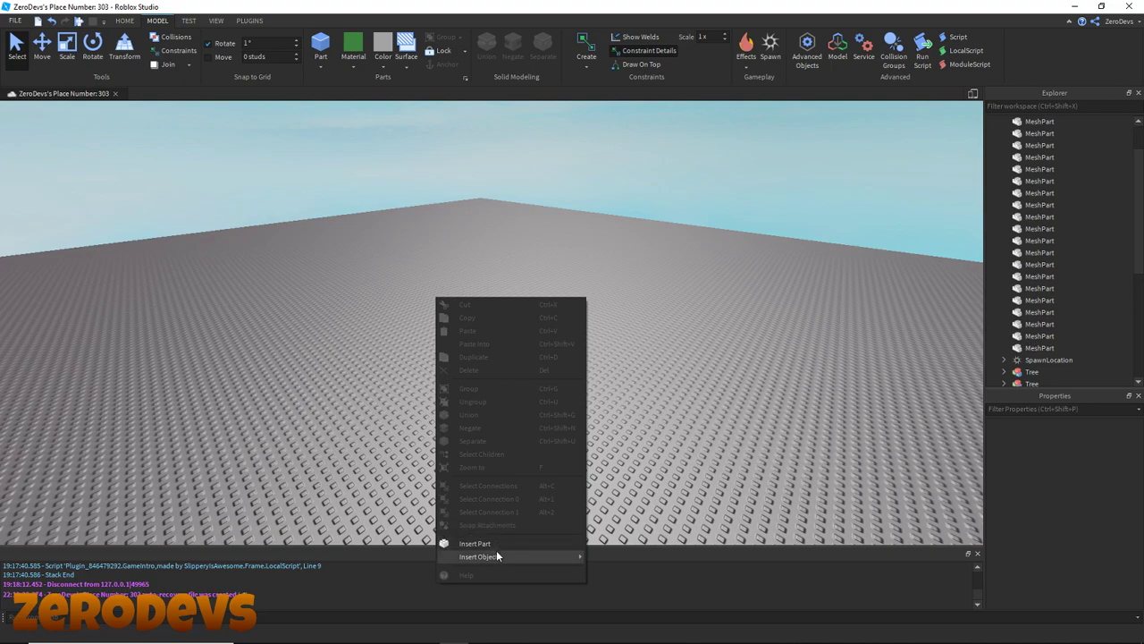
mouse_move(498, 556)
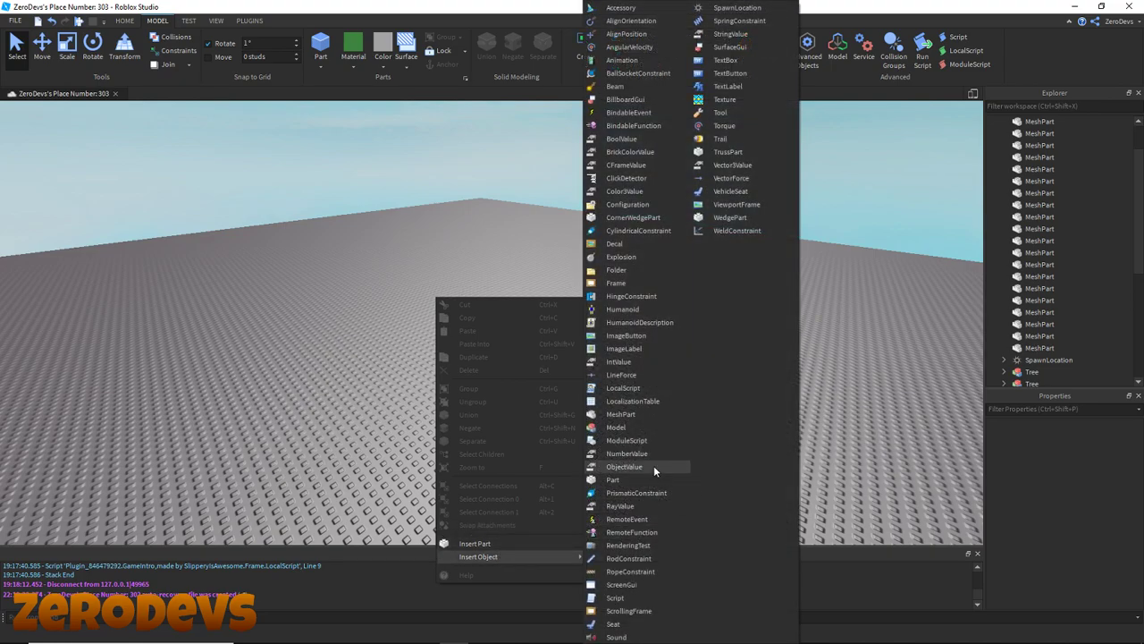
click(642, 416)
scroll(590, 411, up, 3)
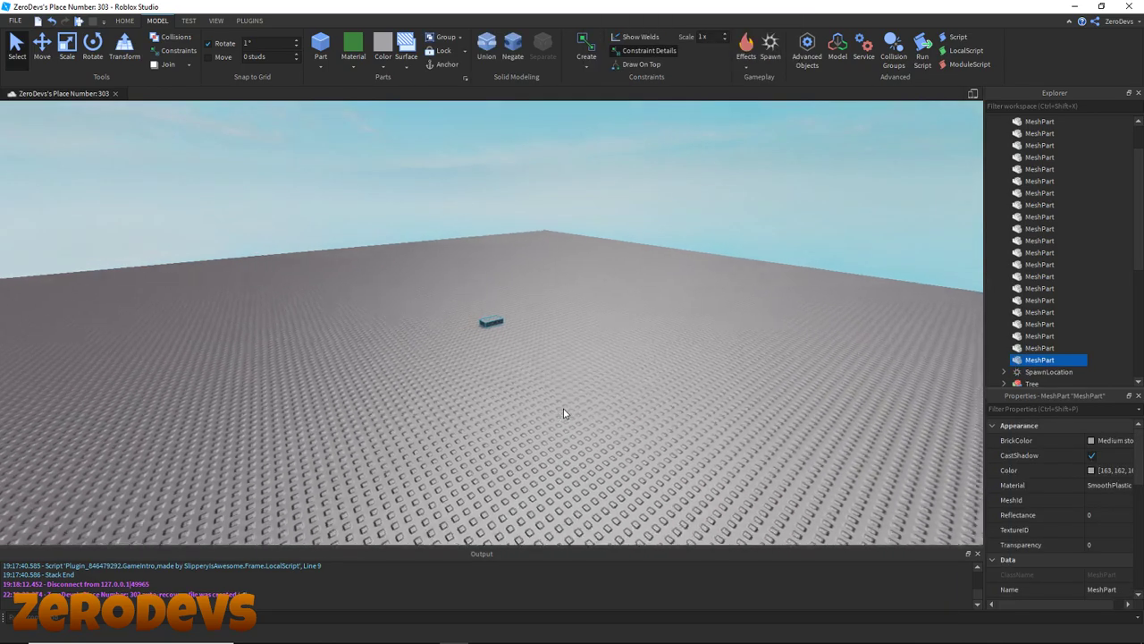
scroll(564, 413, up, 5)
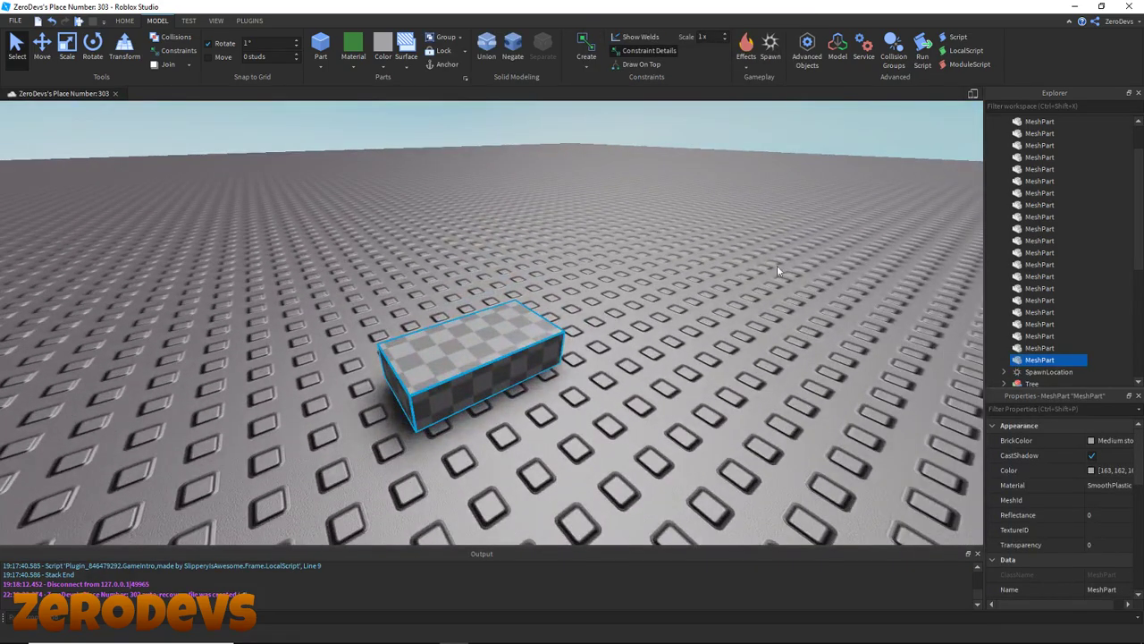
- Load Rock1.obj from BlenderFiles > Tutorial Folder as the new MeshPart's mesh and complete the import
click(216, 20)
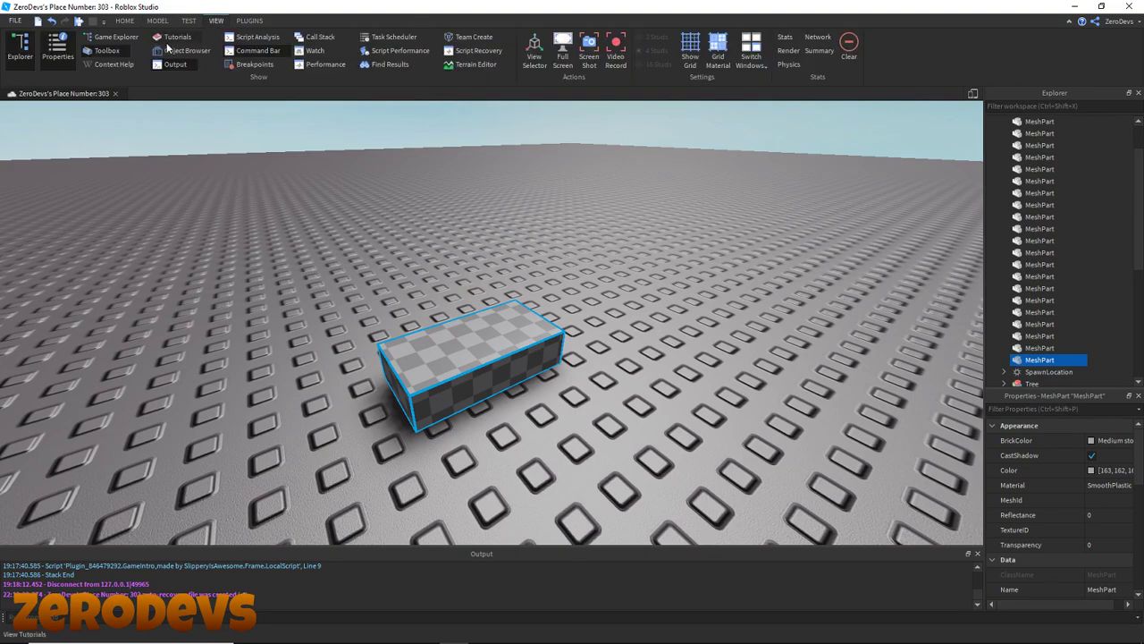
click(75, 49)
click(72, 49)
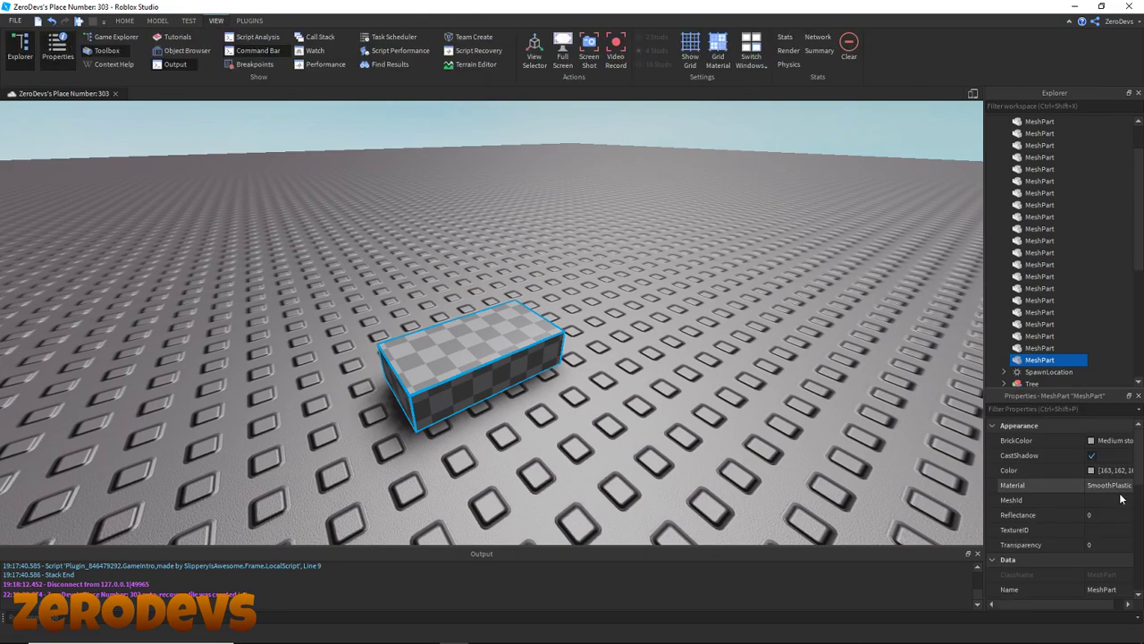
click(1126, 502)
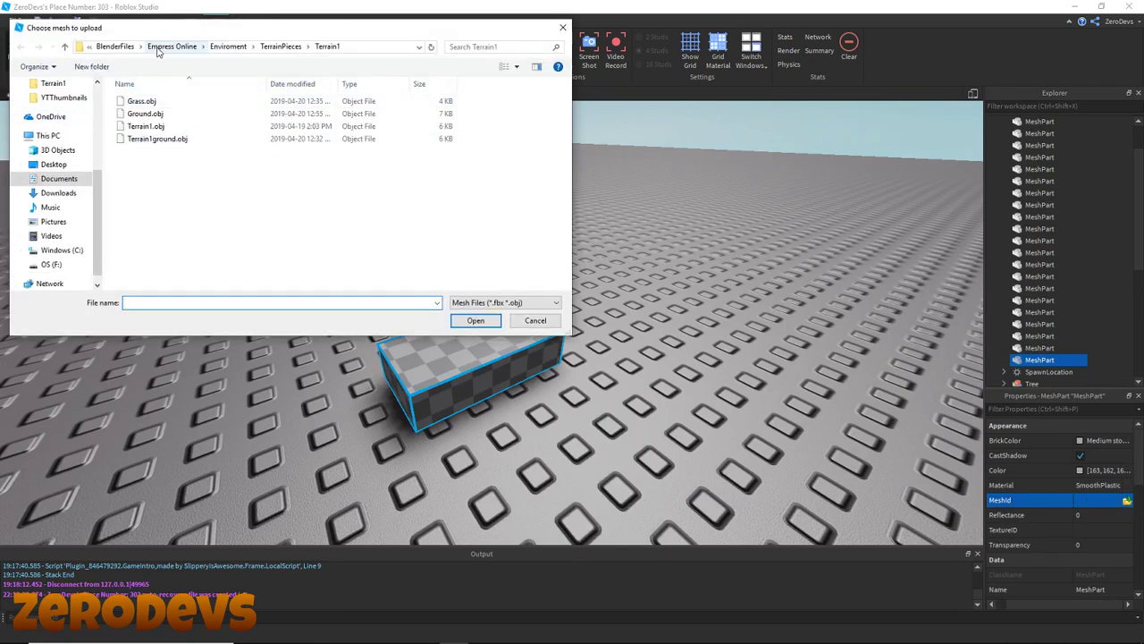
click(102, 48)
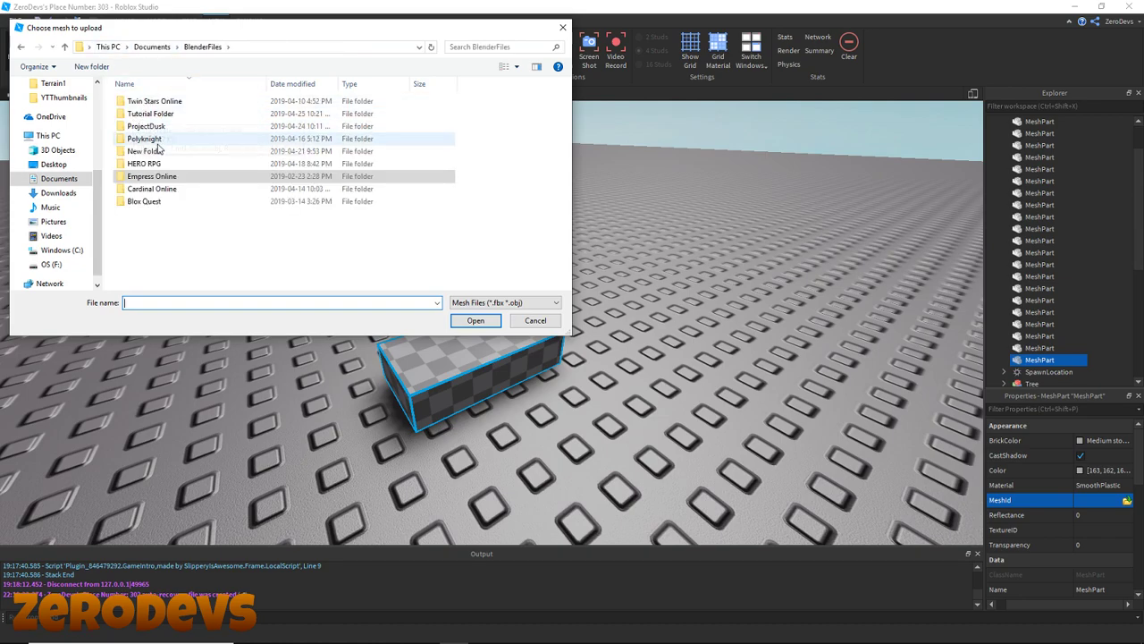
double_click(195, 114)
click(192, 104)
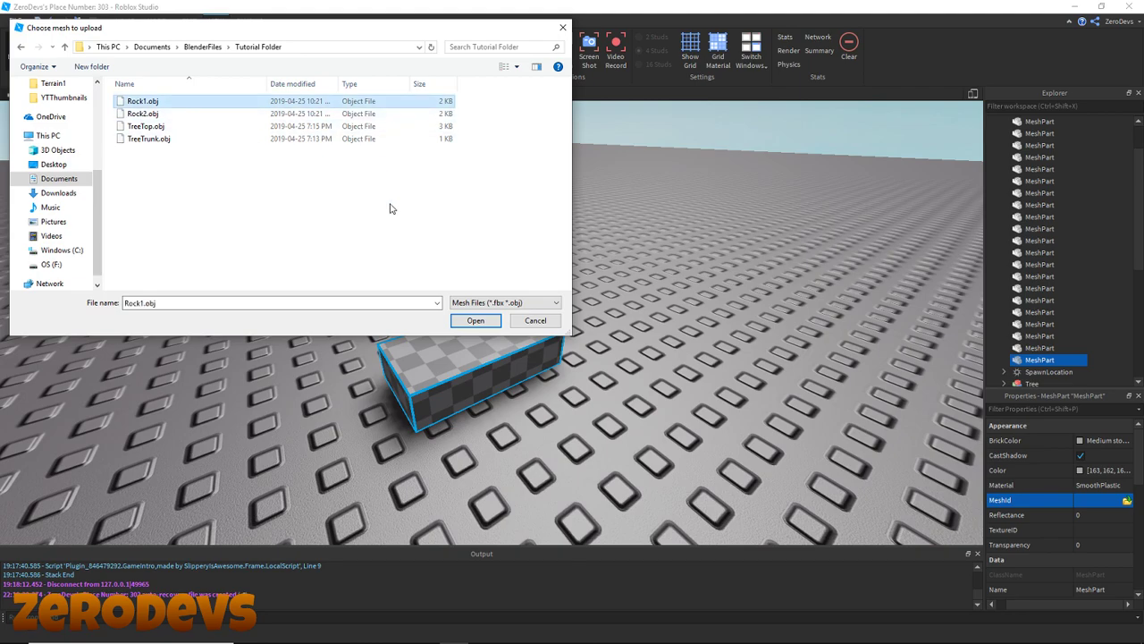
click(481, 322)
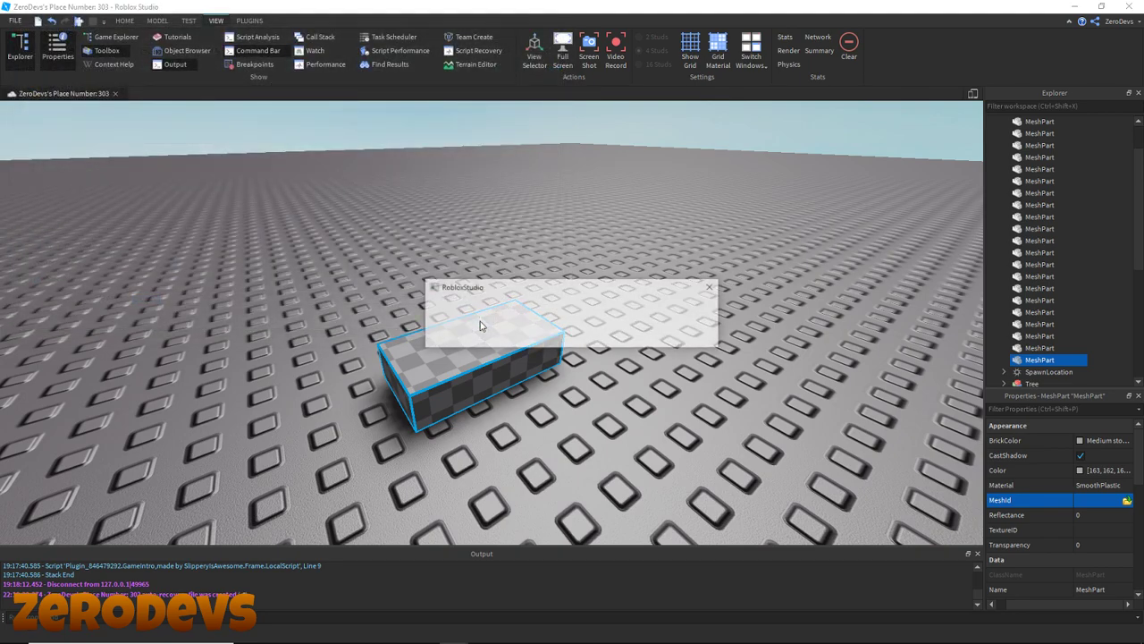
click(688, 337)
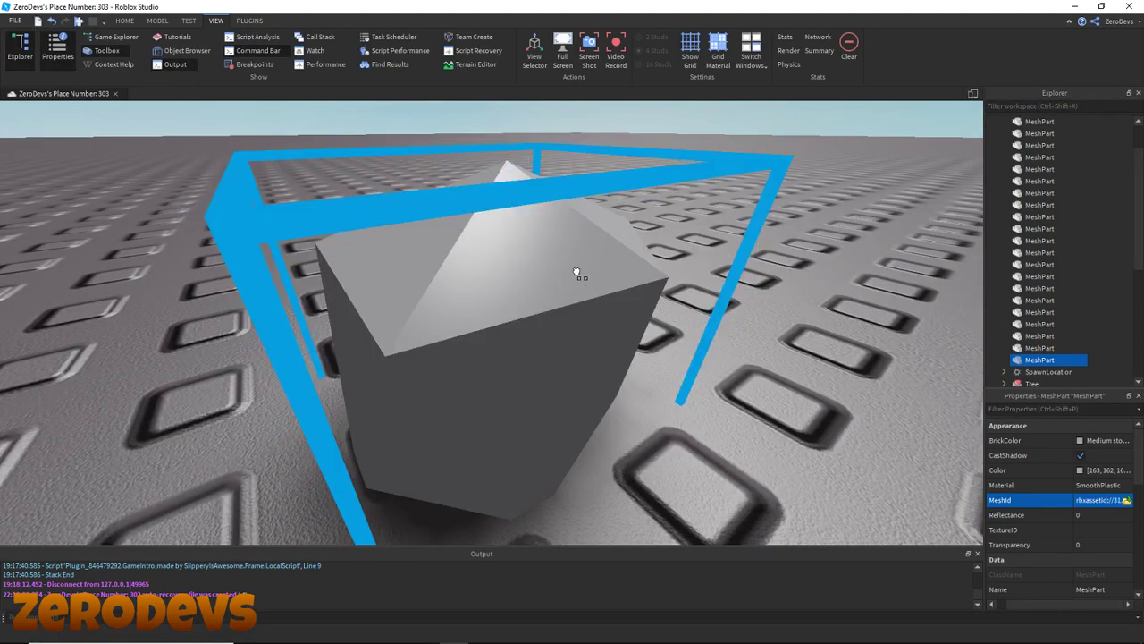
- Move the imported rock across the baseplate and duplicate it so a second copy stands beside it
drag(580, 274, 504, 194)
right_drag(504, 194, 539, 314)
click(683, 331)
scroll(683, 326, down, 5)
scroll(683, 326, up, 3)
scroll(587, 327, up, 2)
drag(540, 314, 654, 278)
key(ctrl+d)
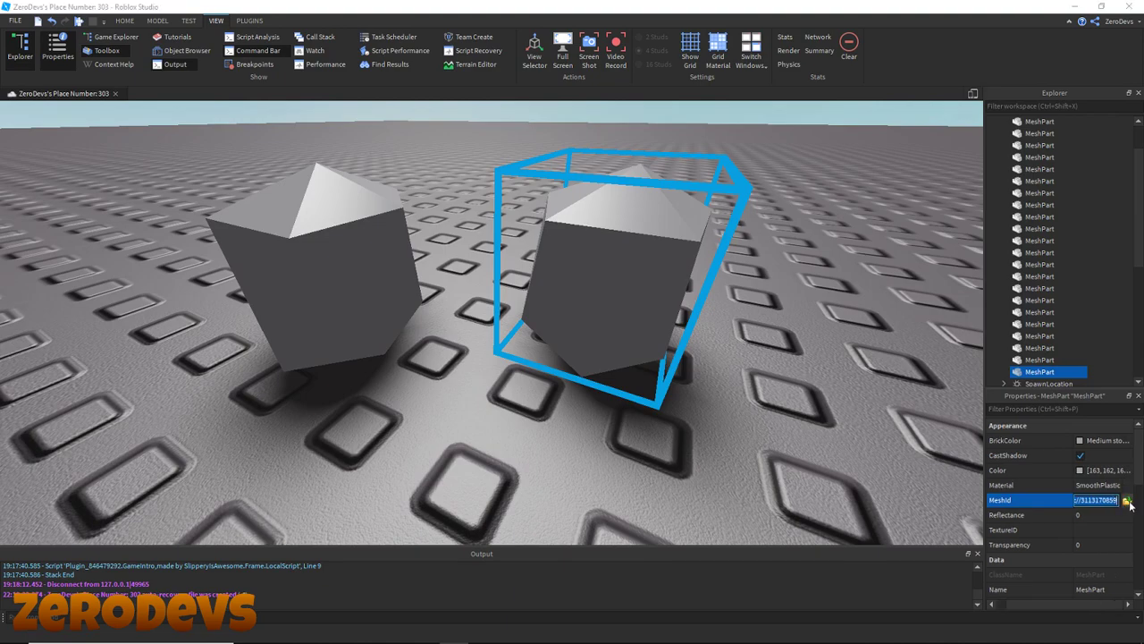
- Replace the duplicate's mesh with Rock2.obj from Tutorial Folder
click(1128, 501)
click(166, 116)
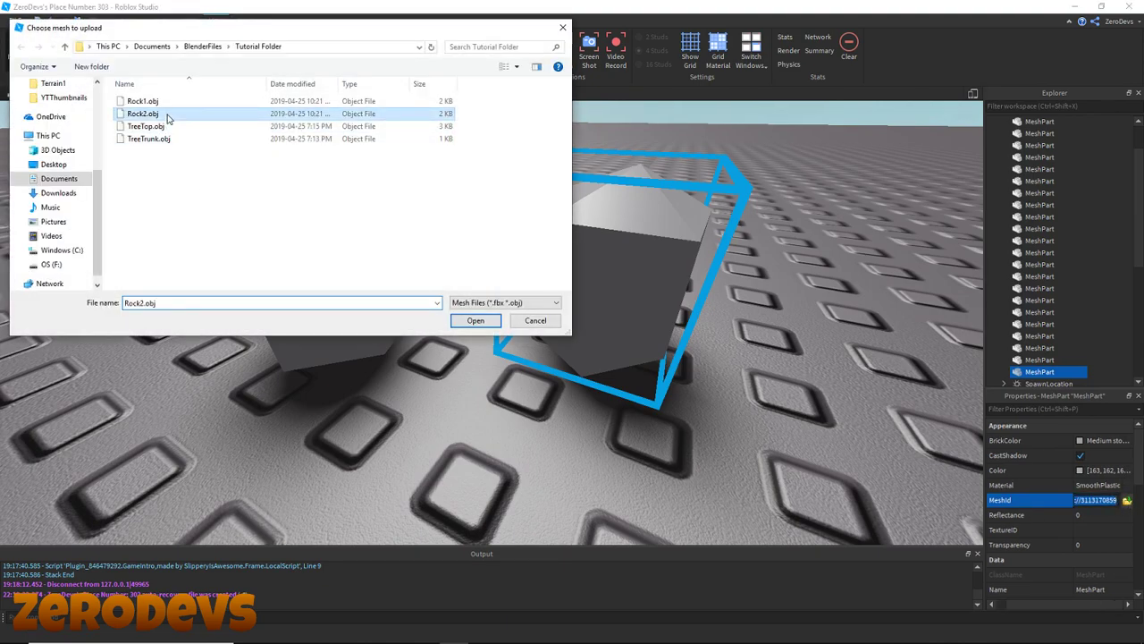
click(476, 321)
click(699, 336)
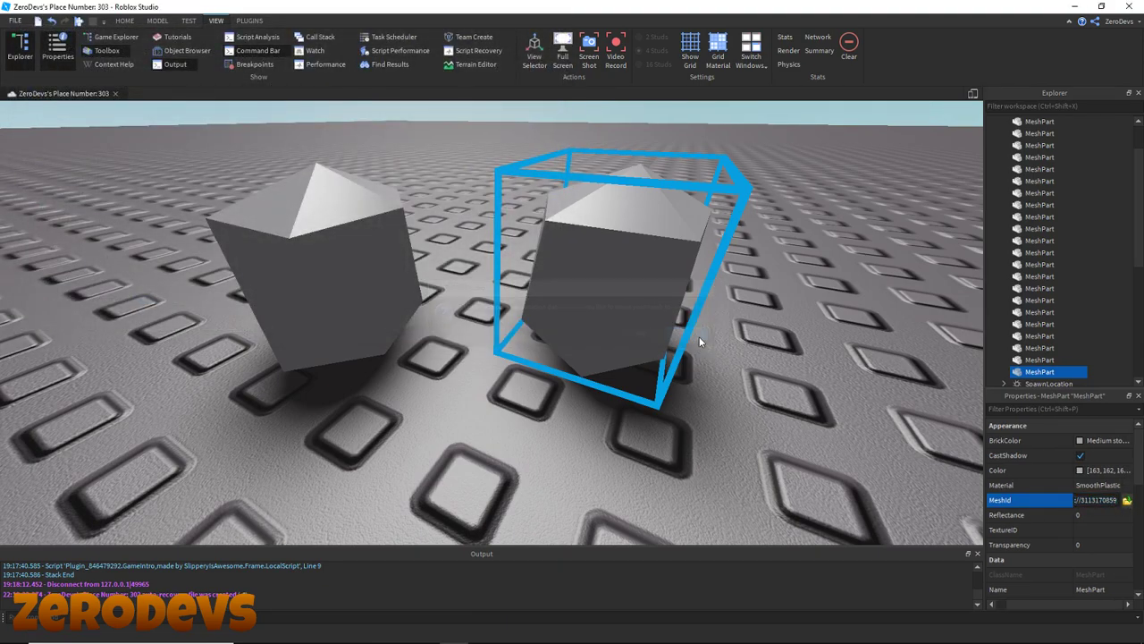
- Reposition the two rocks so they stand well apart on the baseplate
drag(570, 380, 631, 294)
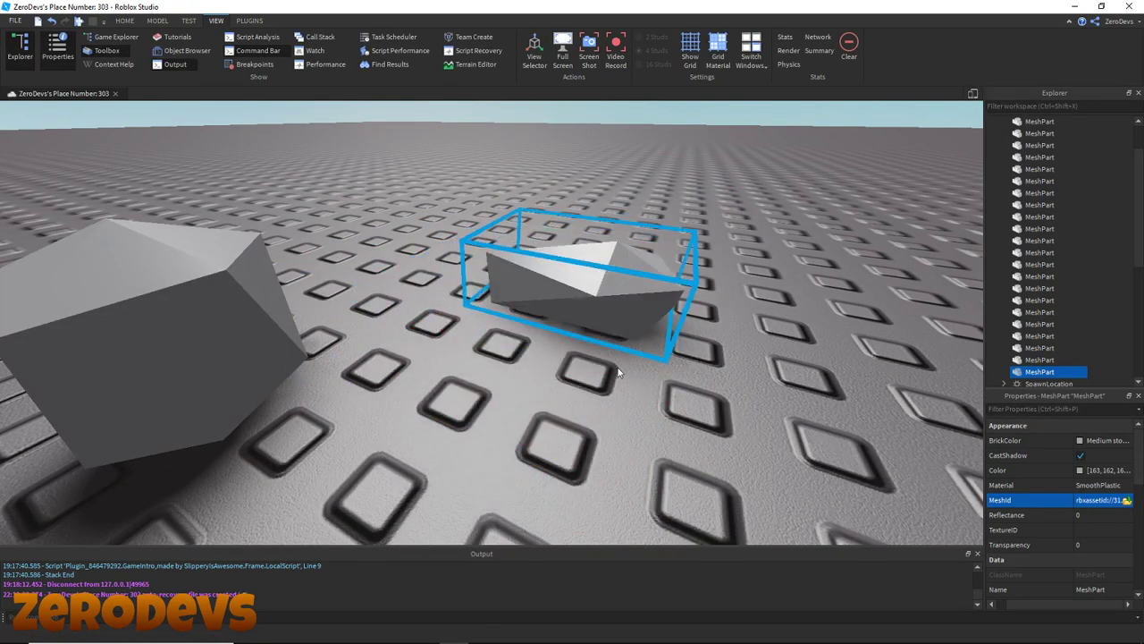
scroll(617, 374, down, 5)
click(525, 286)
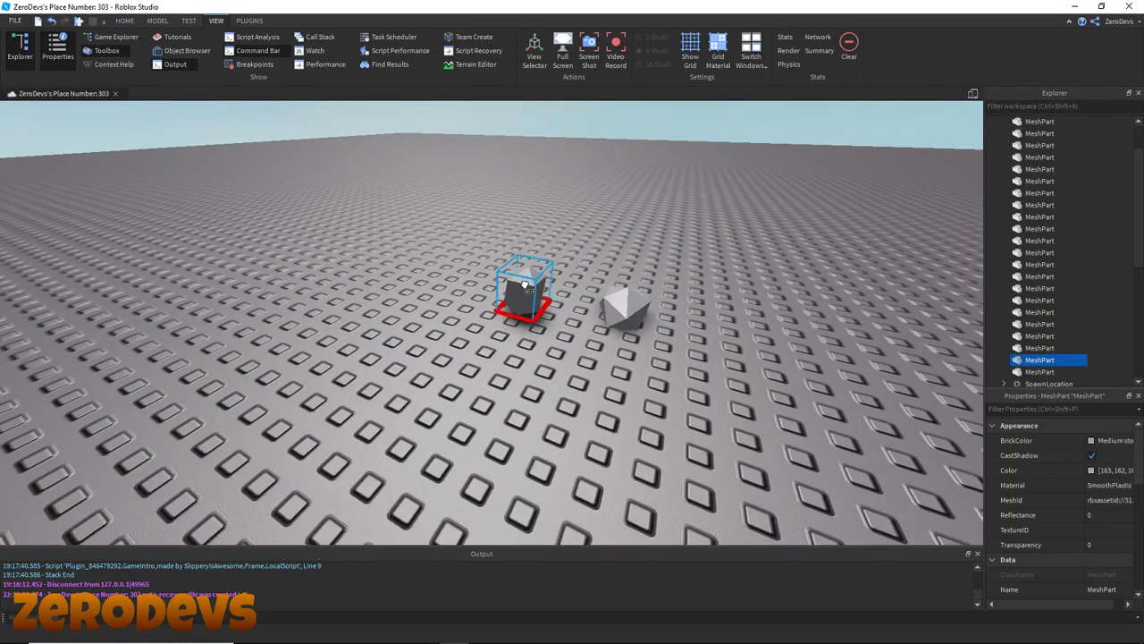
click(576, 360)
scroll(575, 360, up, 3)
drag(404, 269, 273, 282)
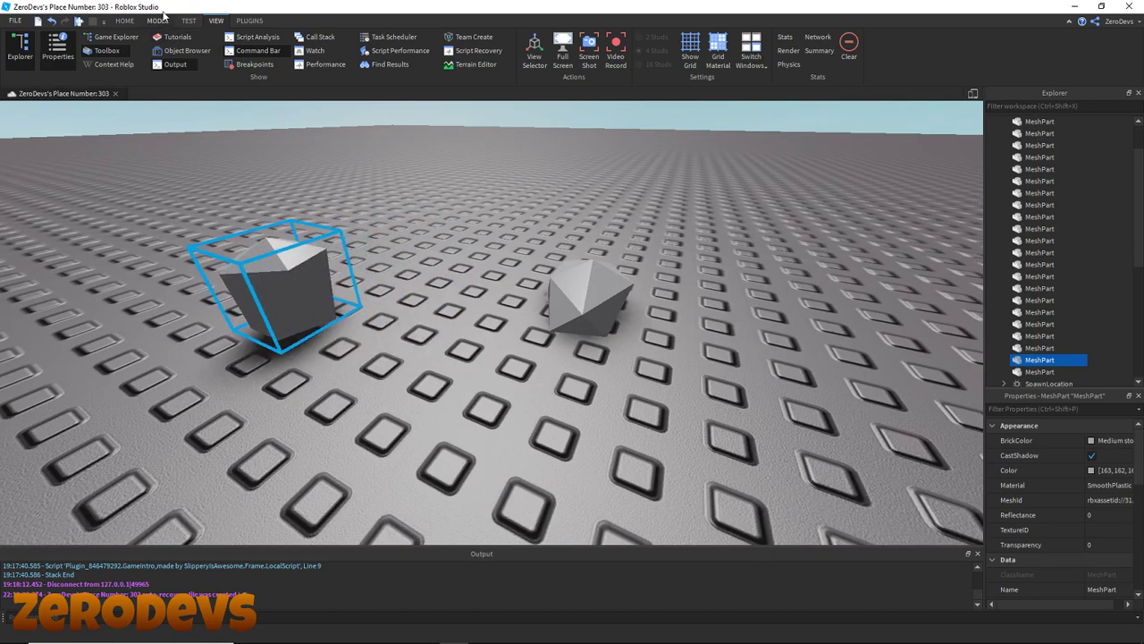
- Enlarge the Rock1 mesh in width, depth and height with the Scale tool
click(126, 21)
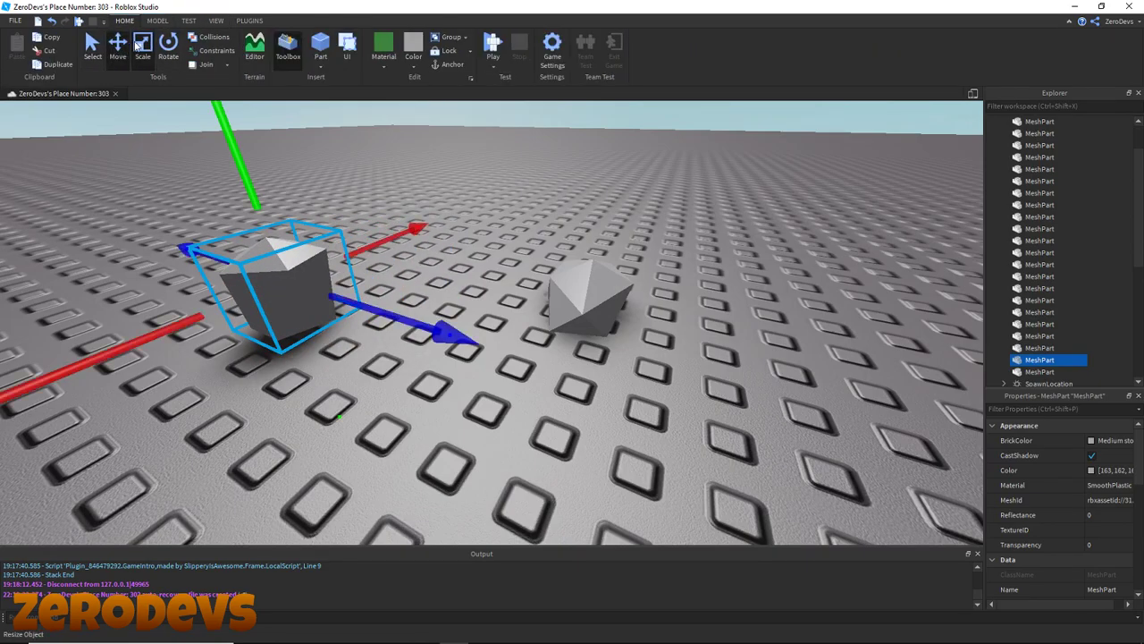
click(142, 46)
drag(396, 319, 563, 333)
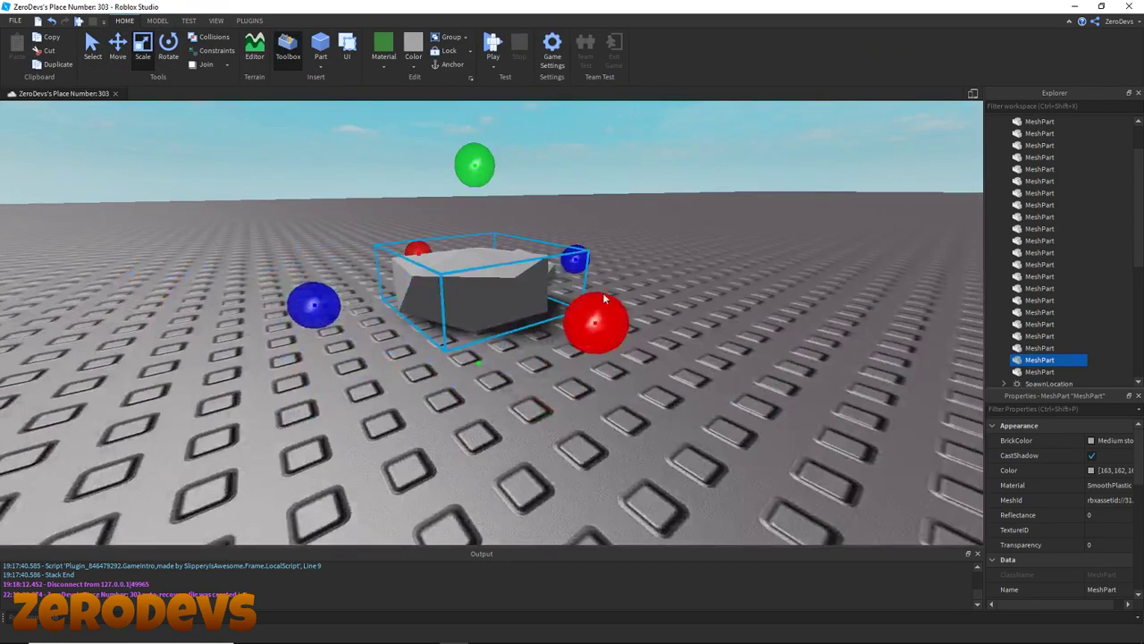
drag(488, 309, 381, 407)
scroll(299, 129, down, 3)
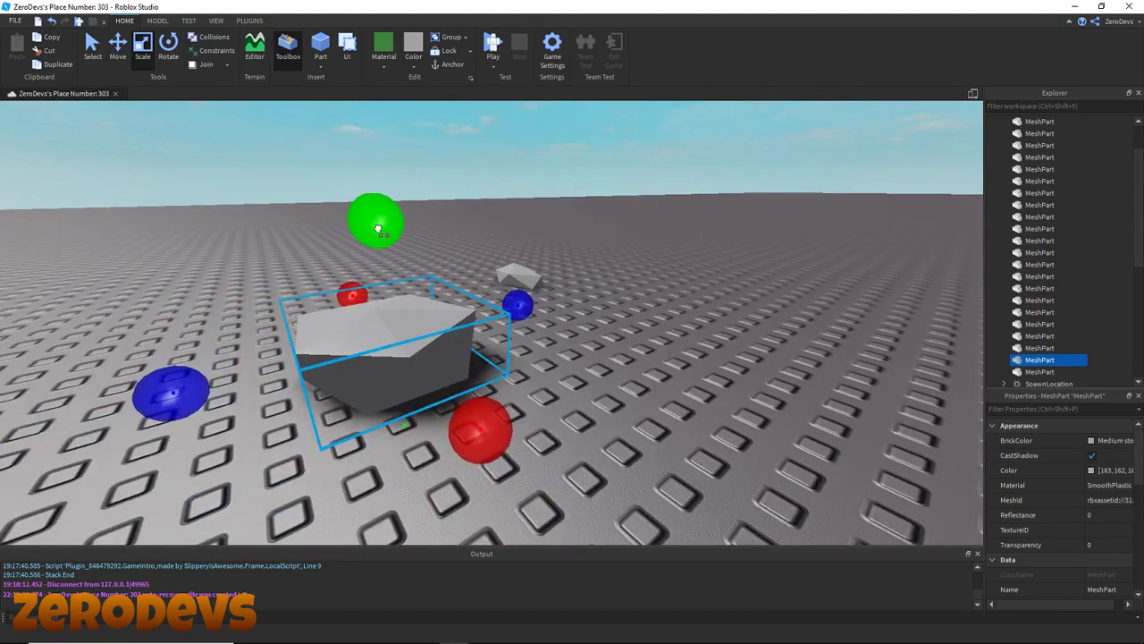
drag(378, 229, 384, 161)
- Scale the smaller rock into a more compact shape and move it to a new spot on the baseplate
click(572, 224)
right_drag(572, 224, 393, 424)
click(399, 424)
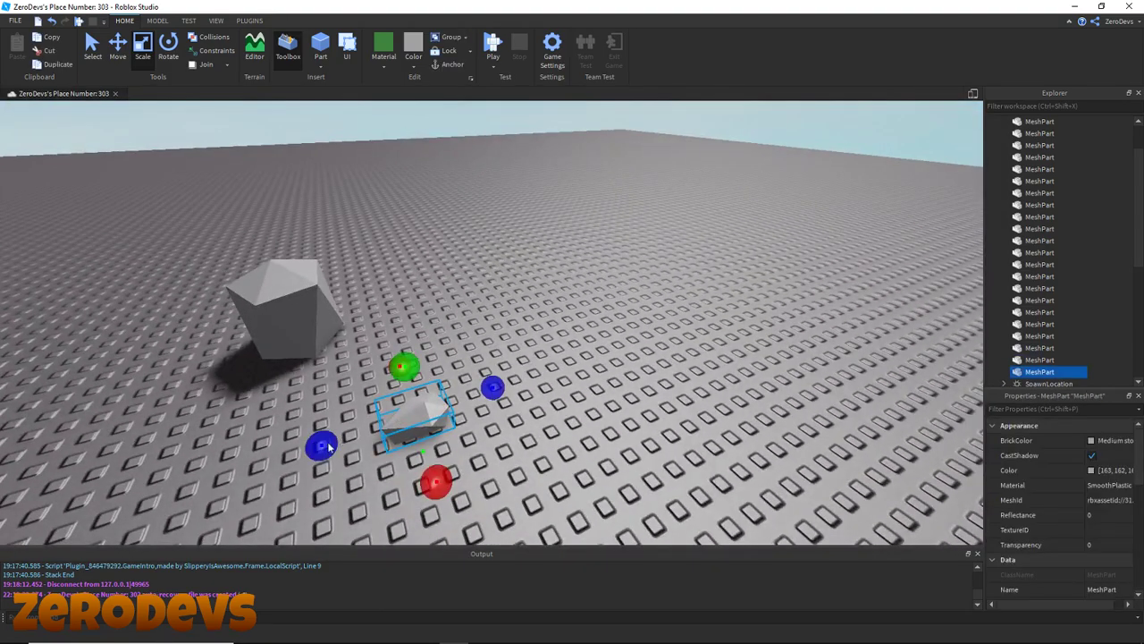
click(487, 442)
right_drag(487, 442, 467, 420)
scroll(468, 420, up, 3)
click(434, 351)
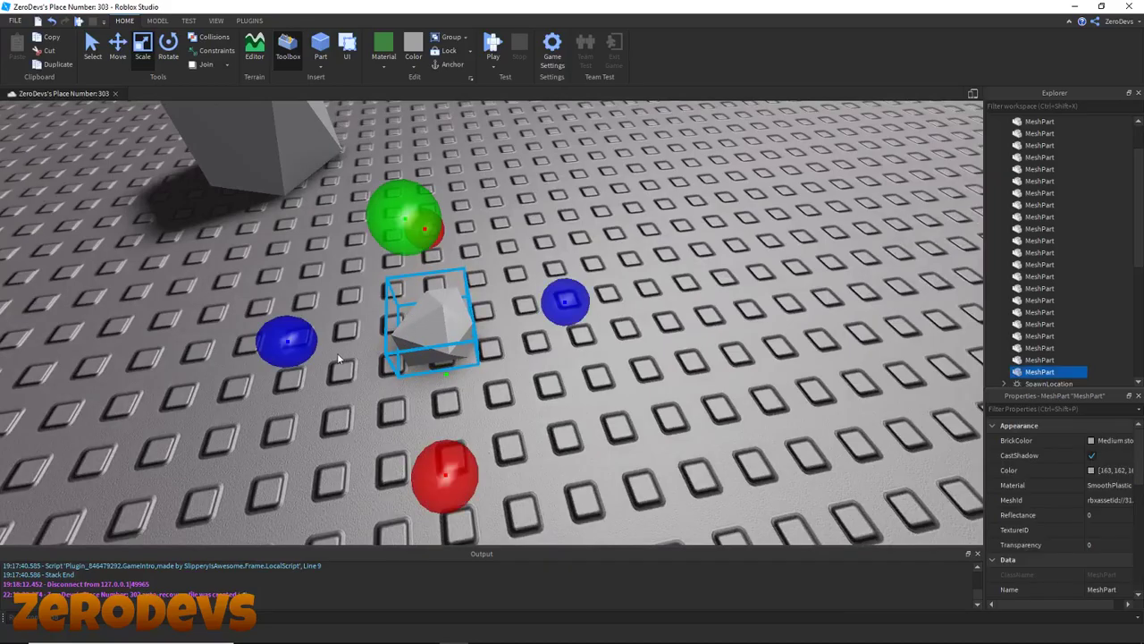
click(363, 349)
right_drag(363, 349, 542, 367)
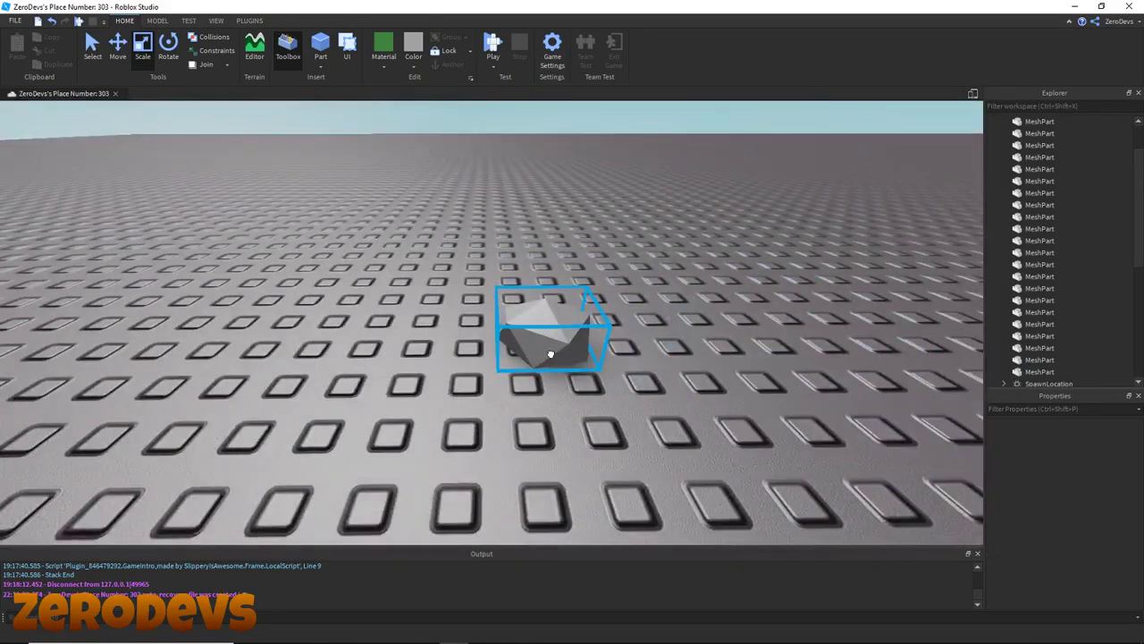
drag(549, 352, 385, 399)
- Reduce the large rock's width and height and move it next to the small rock
right_drag(572, 394, 591, 392)
click(637, 311)
key(d)
right_drag(636, 311, 631, 314)
key(s)
key(a)
key(s)
drag(506, 260, 539, 251)
drag(570, 164, 573, 204)
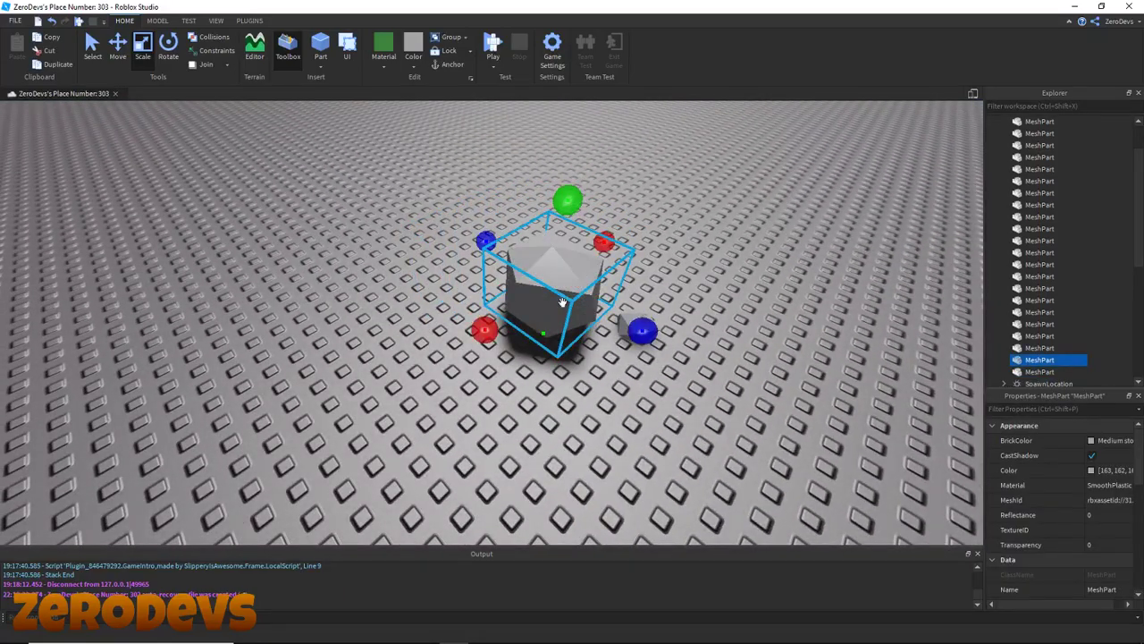
drag(562, 299, 496, 305)
click(573, 311)
- Adjust the large rock's placement on the baseplate and rotate it three times
scroll(572, 311, up, 2)
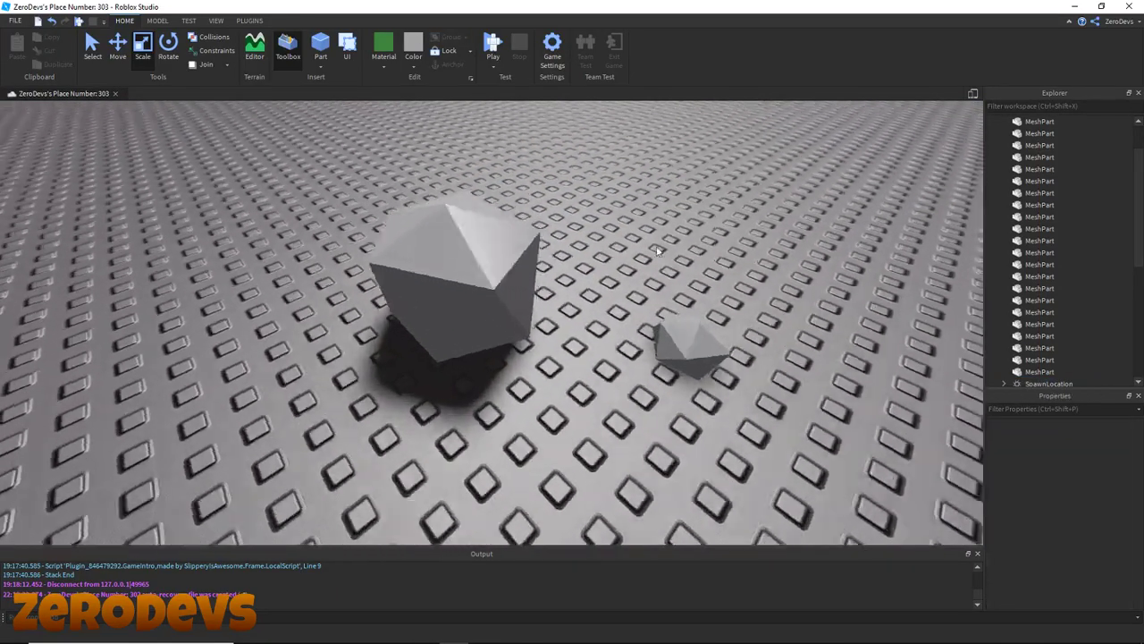
right_drag(657, 251, 659, 250)
click(306, 346)
drag(350, 370, 361, 447)
click(651, 281)
right_drag(654, 281, 651, 281)
key(a)
drag(656, 330, 498, 294)
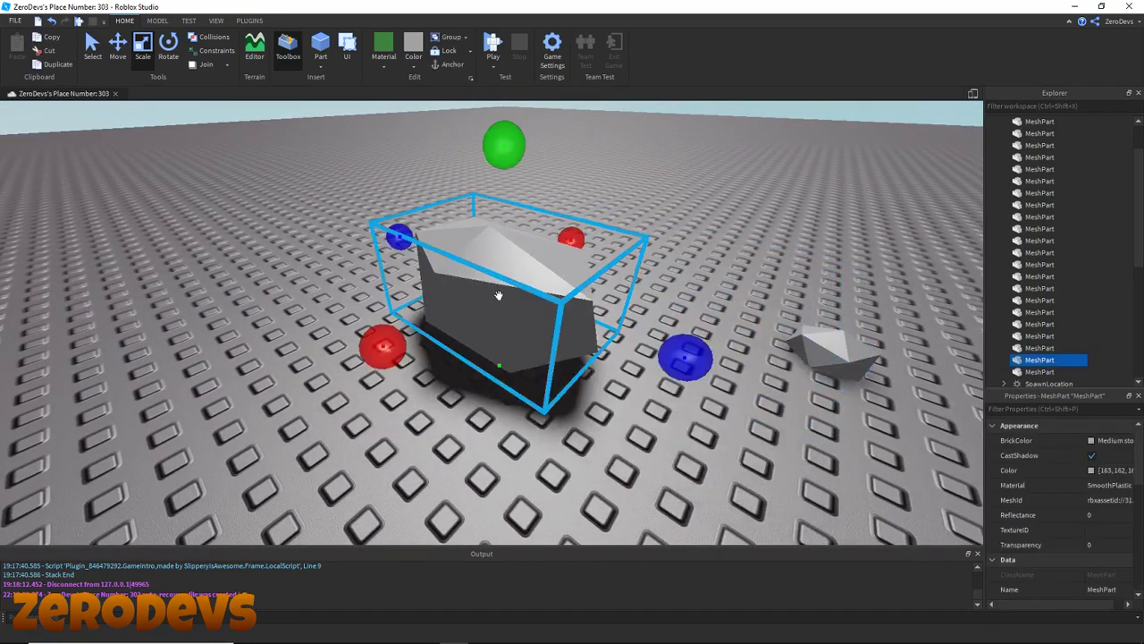
key(ctrl+r)
key(ctrl+r)
key(ctrl+r)
- Shorten the rotated large rock's length and lower its height, then deselect it
drag(595, 231, 563, 258)
drag(477, 156, 484, 210)
click(585, 212)
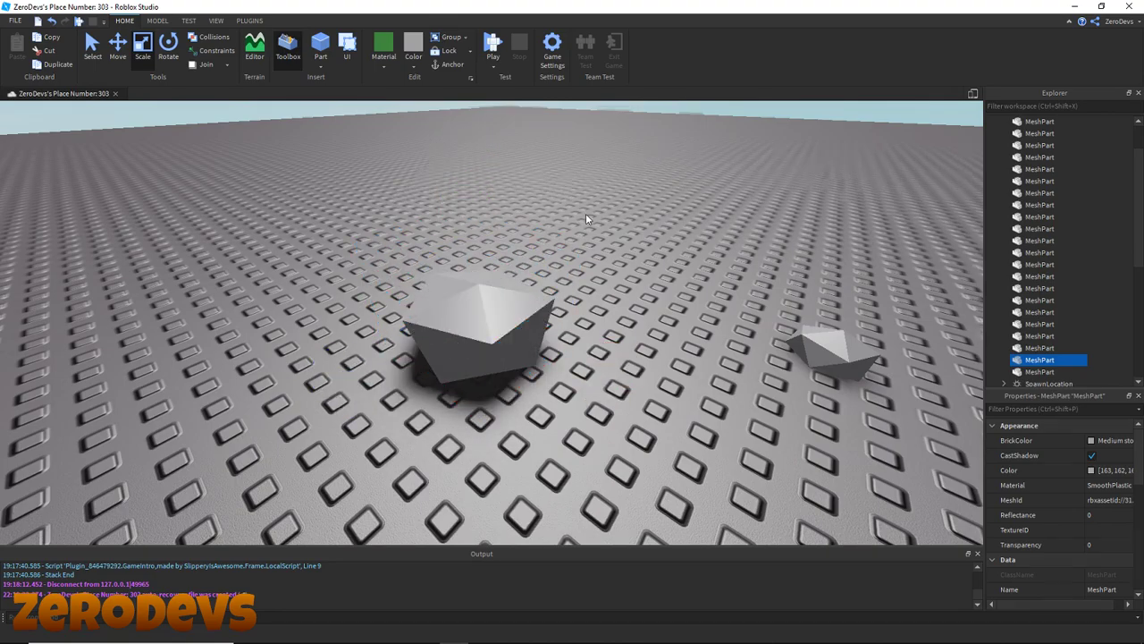
- Select both rocks and move them together from the baseplate onto the grassy terraces of the tree island
key(a)
right_drag(585, 213, 587, 219)
key(d)
key(w)
scroll(646, 268, down, 5)
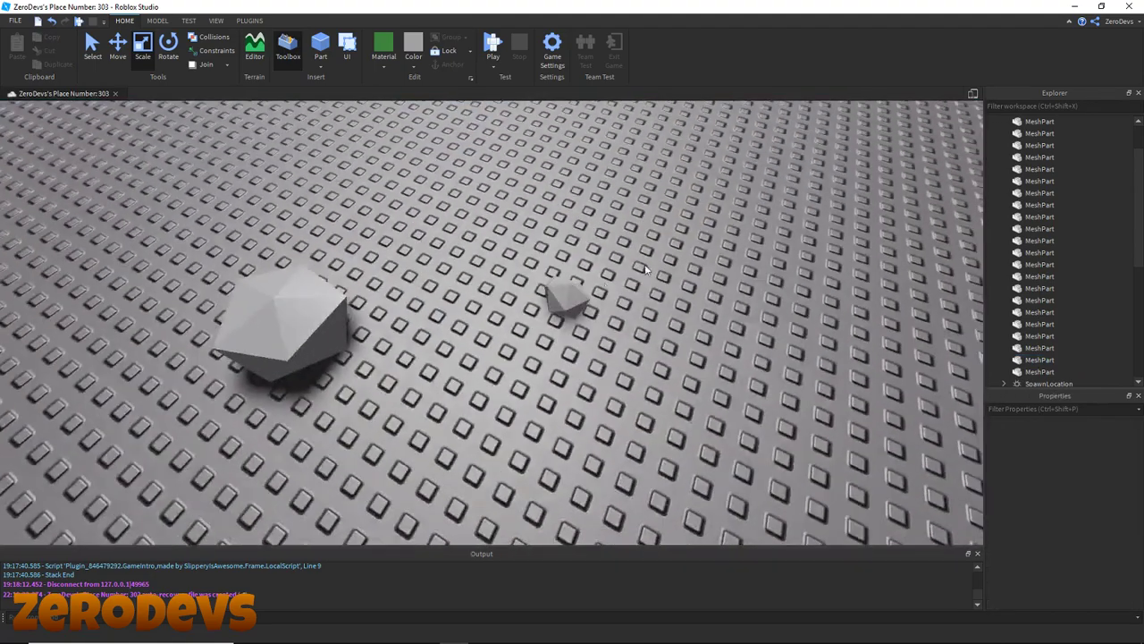
scroll(521, 318, down, 1)
right_drag(474, 294, 425, 205)
click(526, 334)
ctrl+click(411, 316)
scroll(580, 303, down, 2)
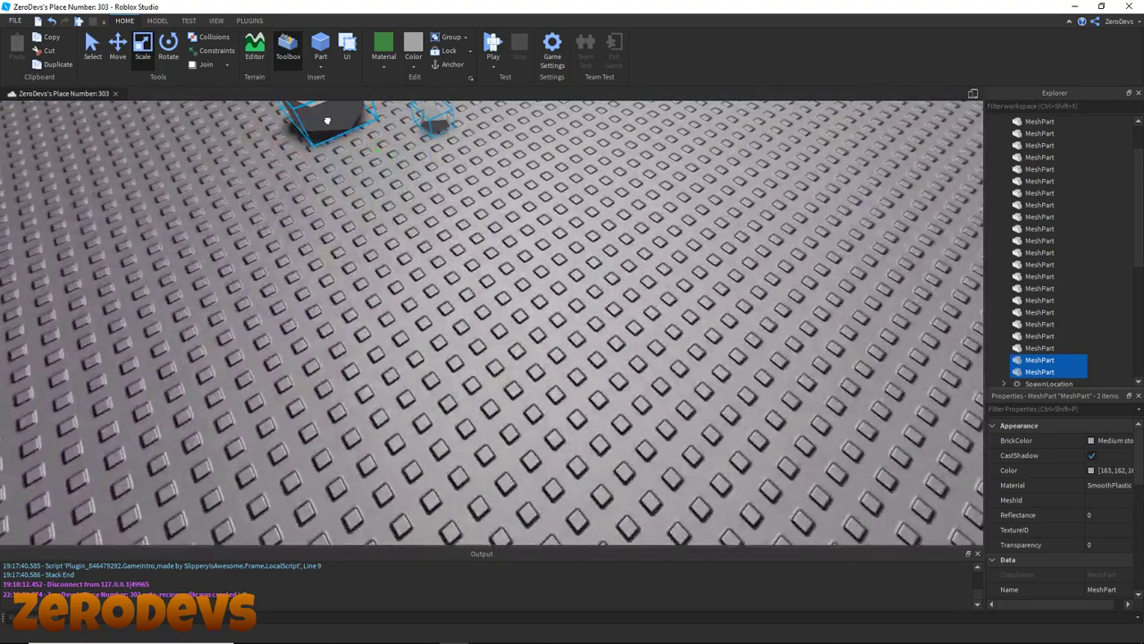
drag(327, 120, 580, 304)
right_drag(581, 304, 582, 307)
drag(582, 306, 459, 378)
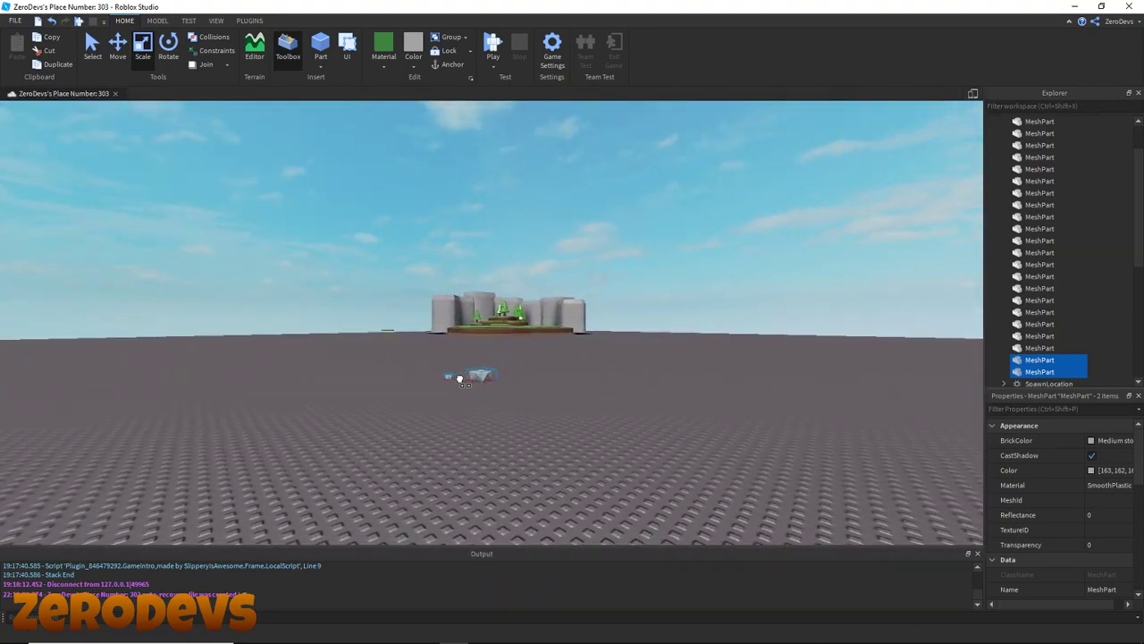
key(w)
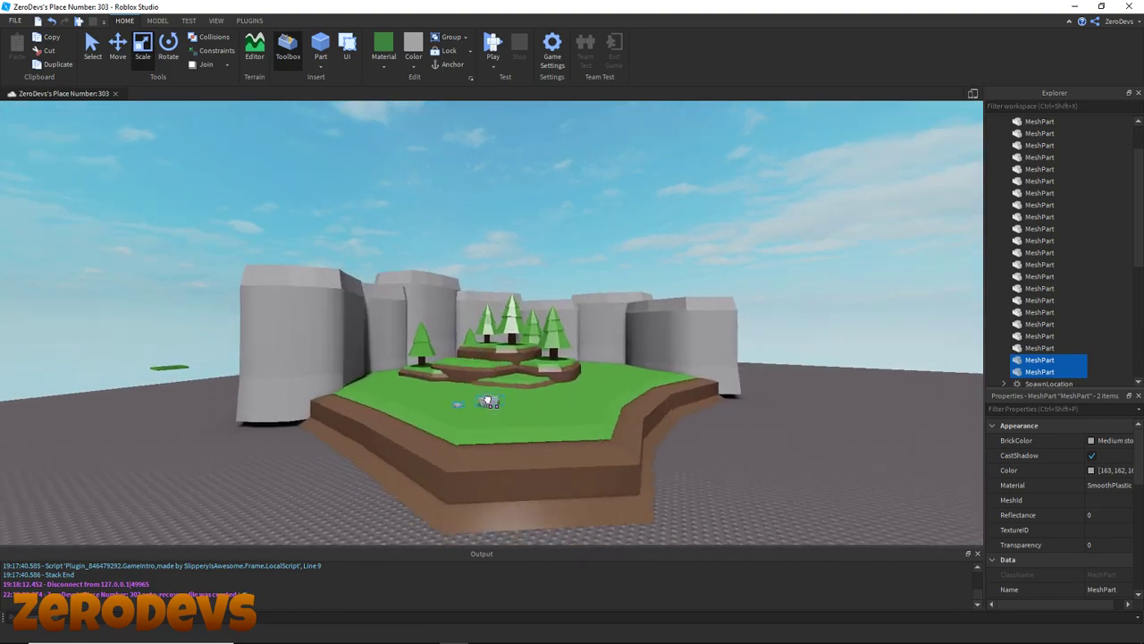
scroll(488, 399, up, 10)
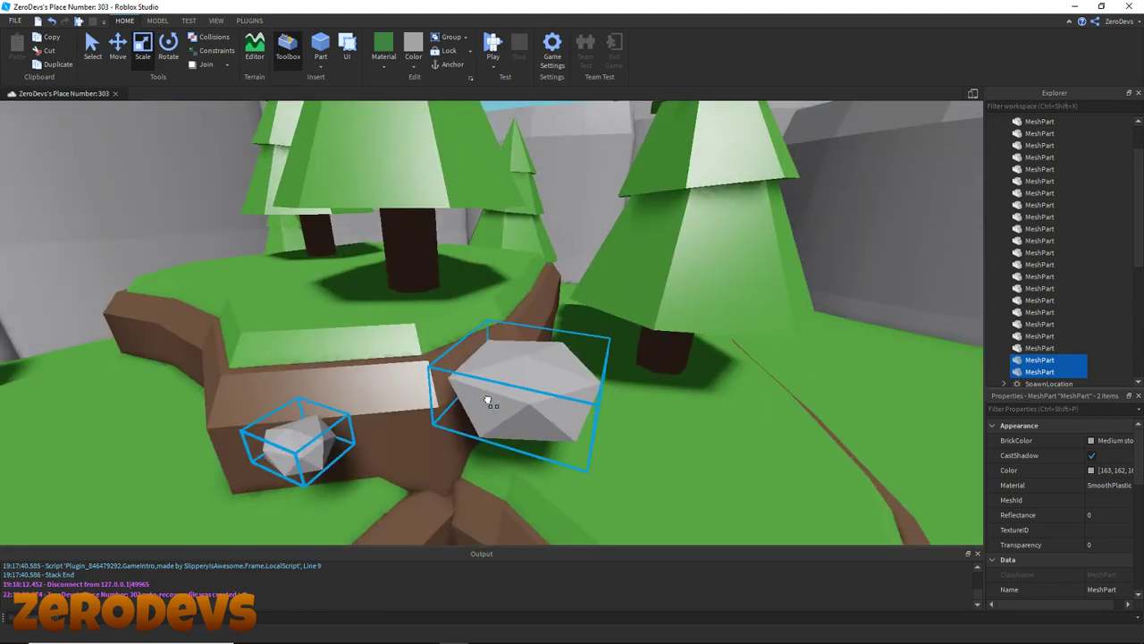
scroll(487, 399, down, 2)
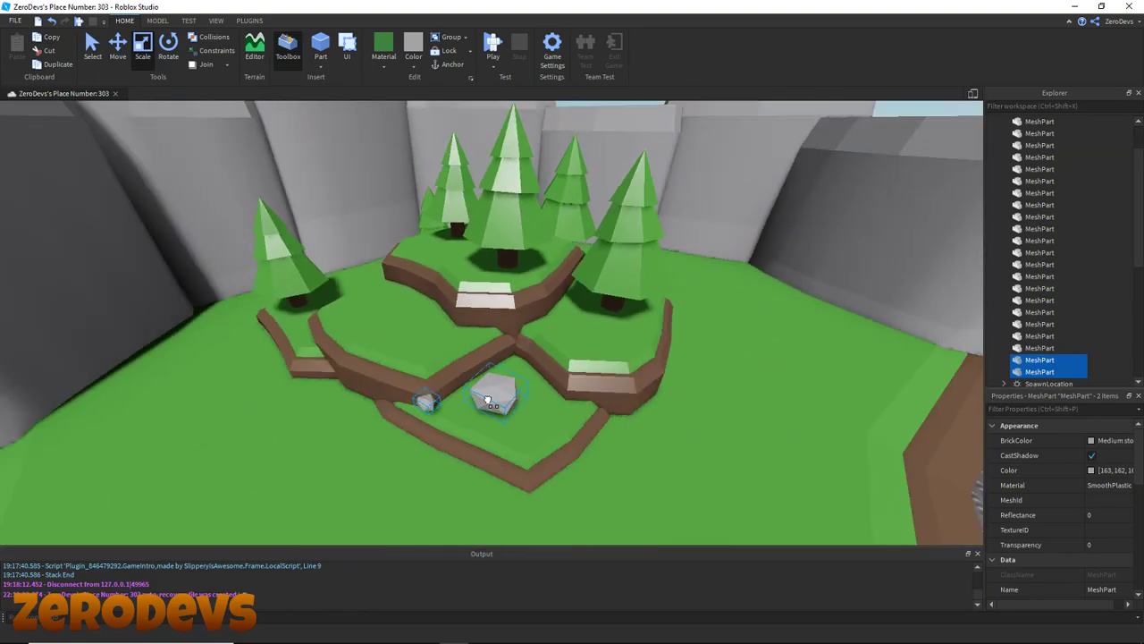
- Place the large rock among the trees on the top terrace and set a duplicate of it on the grass beside the island
drag(487, 399, 427, 356)
key(d)
click(616, 357)
right_drag(616, 357, 496, 322)
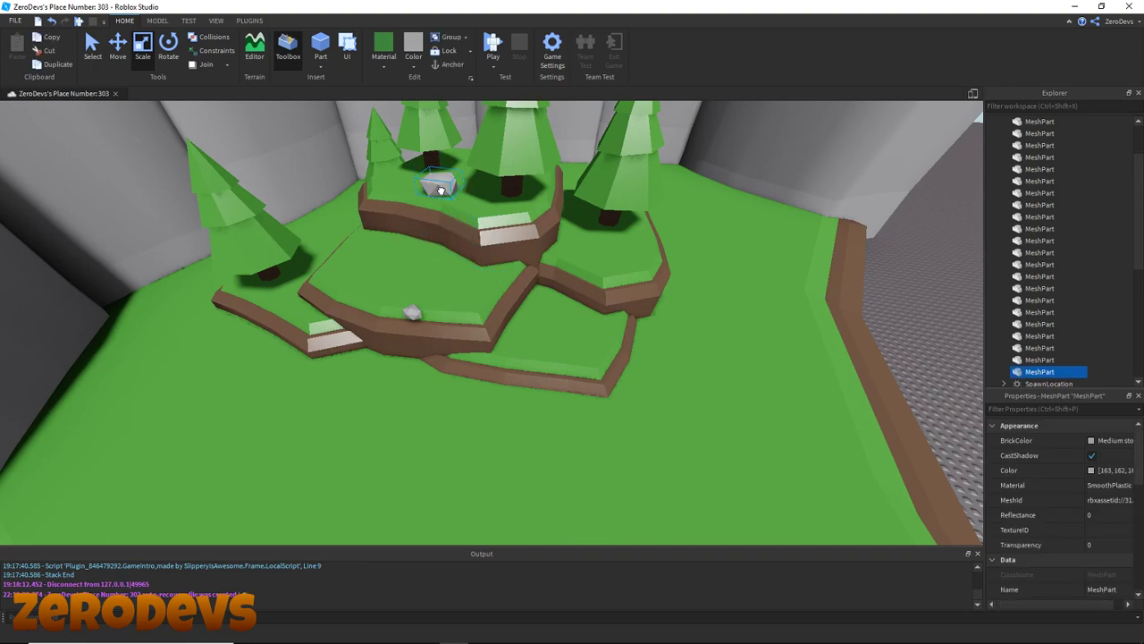
key(d)
drag(441, 189, 594, 286)
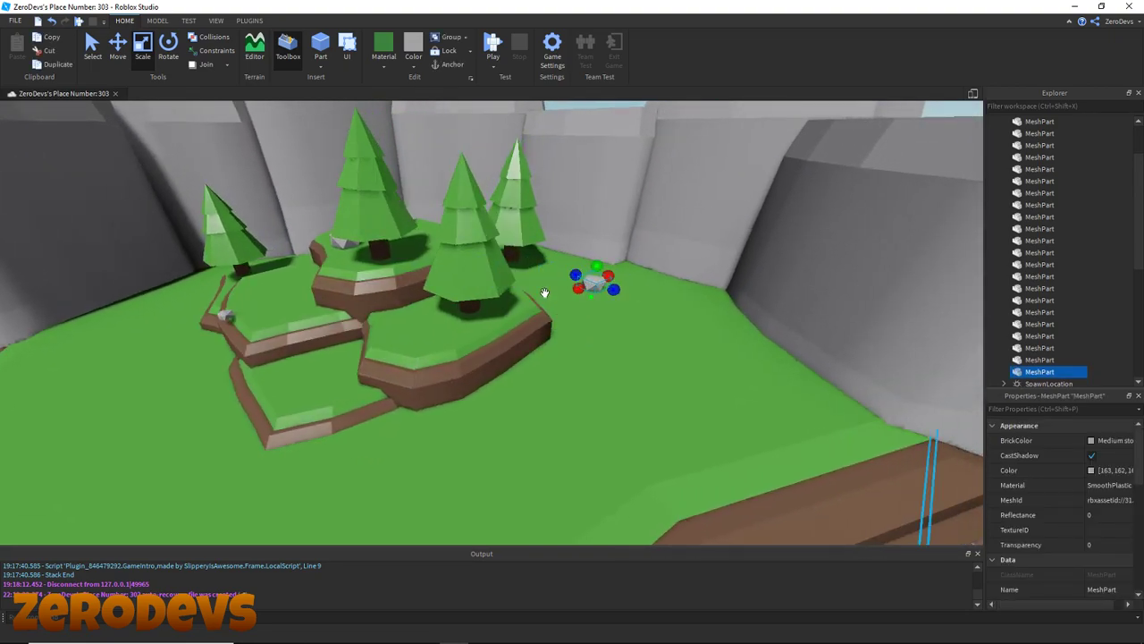
- Move the small rock next to the lone tree on the narrow outer terrace
key(a)
drag(341, 311, 394, 292)
key(w)
key(a)
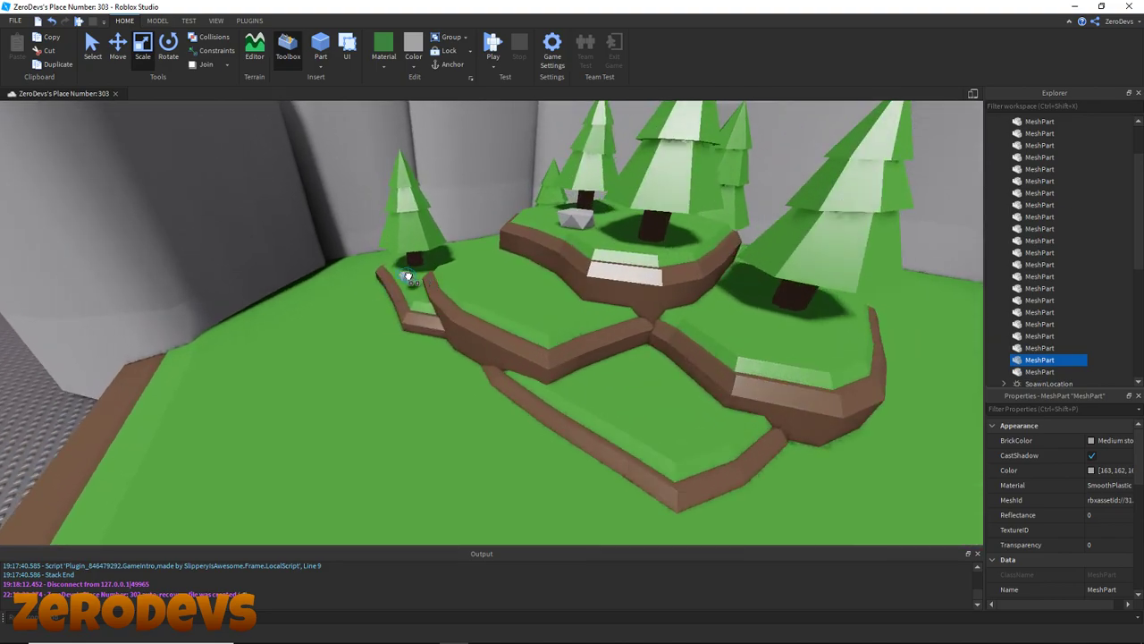
- Duplicate the small rock and place the copy beside the tree on the opposite side terrace
scroll(407, 276, up, 5)
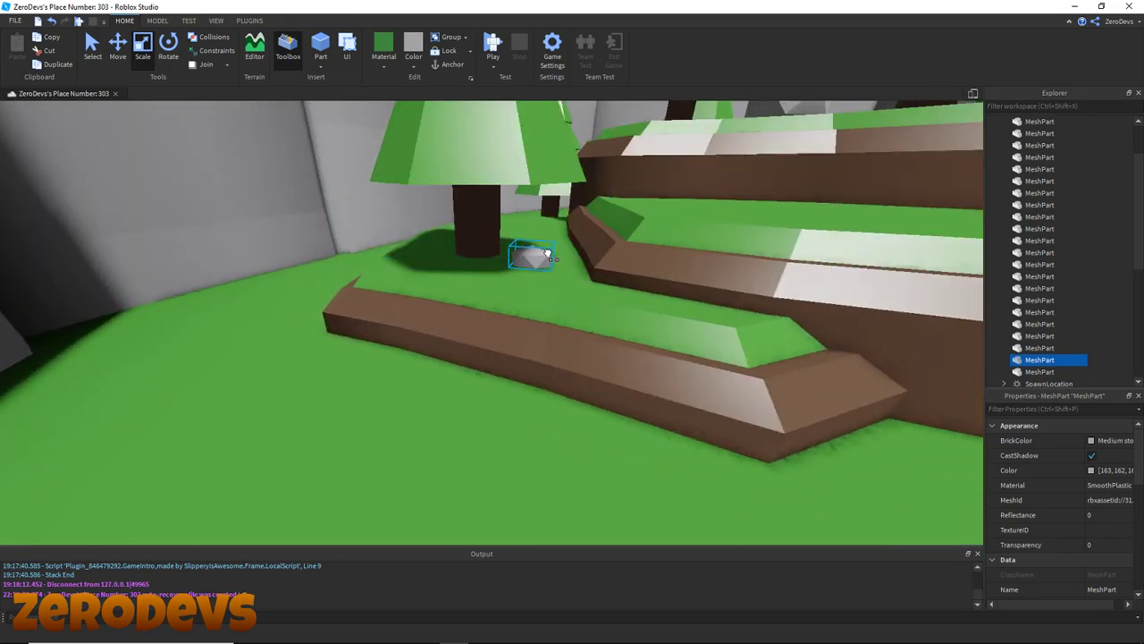
key(ctrl+d)
drag(542, 256, 571, 346)
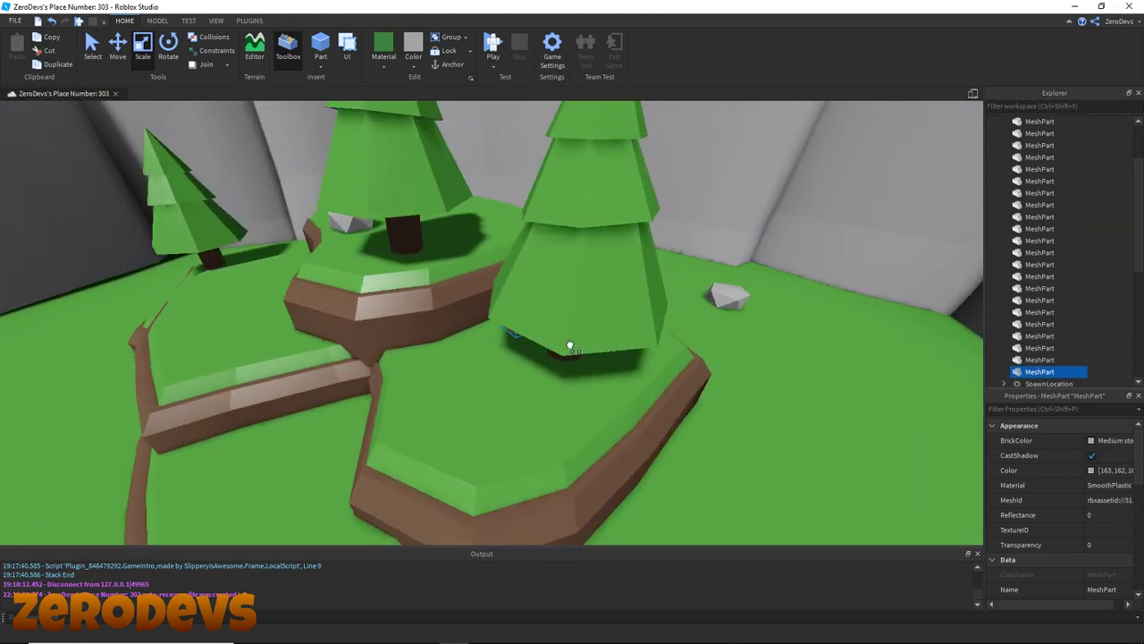
- Duplicate the large rock from the grass beside the island, place the copy on the lowest front terrace, and deselect it
click(715, 292)
scroll(715, 295, down, 5)
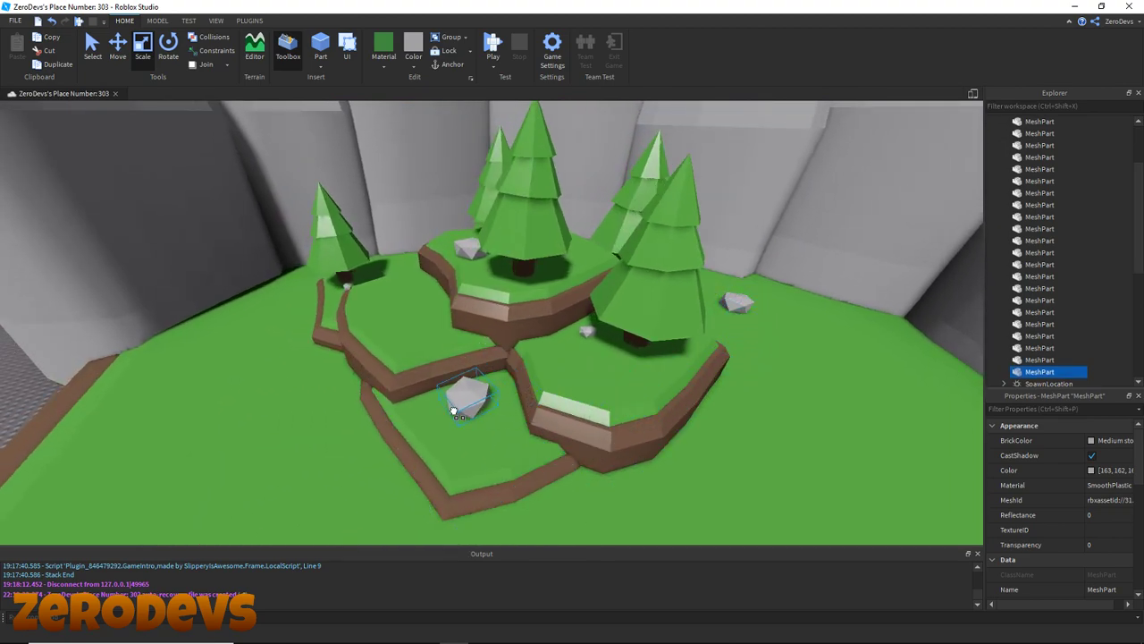
right_drag(476, 409, 475, 409)
scroll(475, 409, down, 5)
click(577, 126)
scroll(578, 128, up, 6)
right_drag(576, 126, 581, 131)
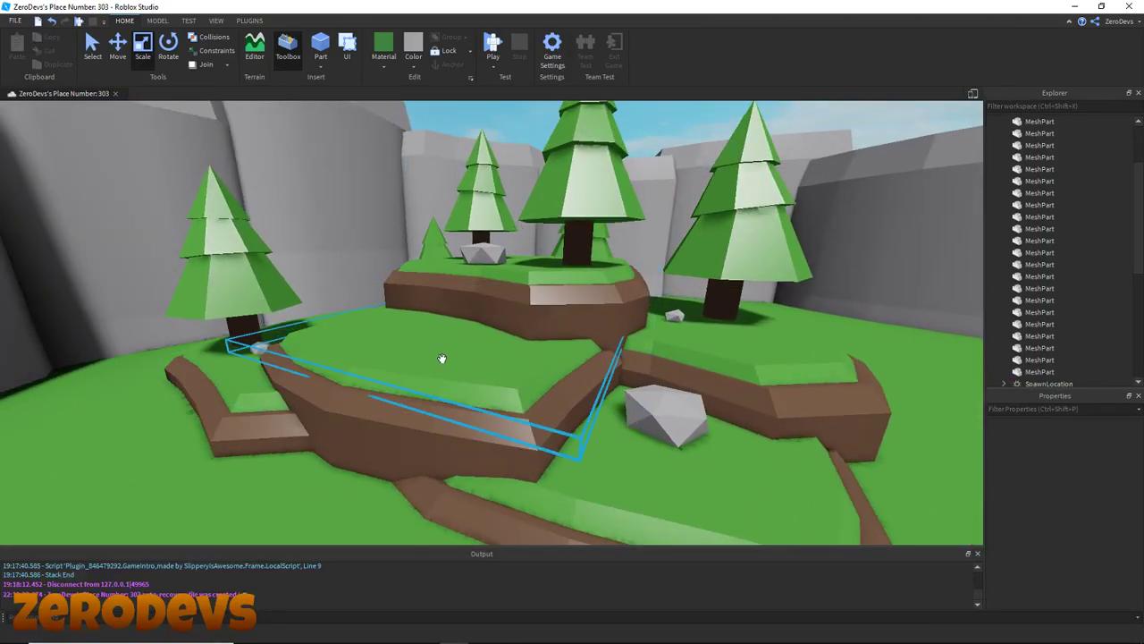
- Select the tree model standing next to the duplicated small rock on the side terrace
scroll(570, 320, down, 5)
scroll(778, 299, down, 5)
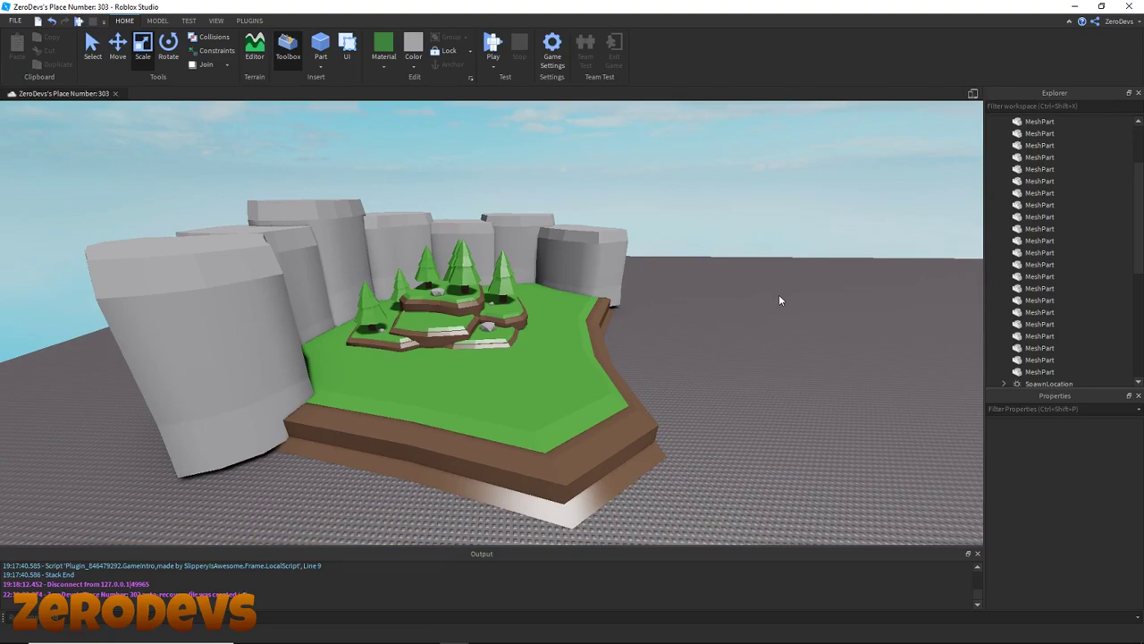
right_drag(779, 295, 778, 294)
scroll(777, 295, up, 5)
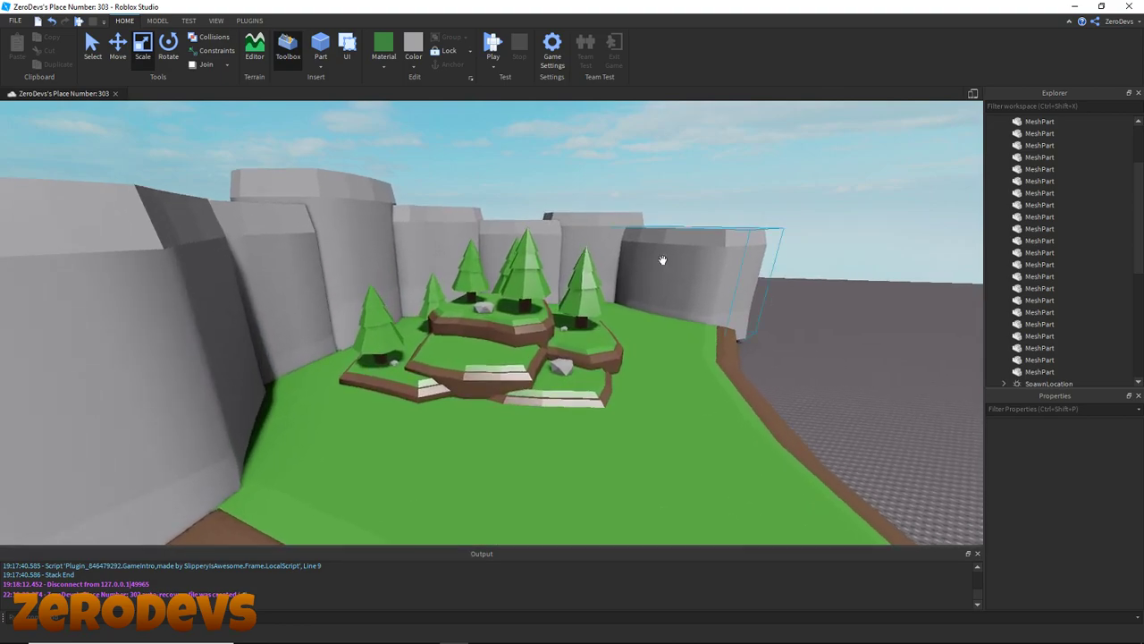
scroll(544, 258, up, 5)
click(543, 259)
scroll(542, 258, up, 5)
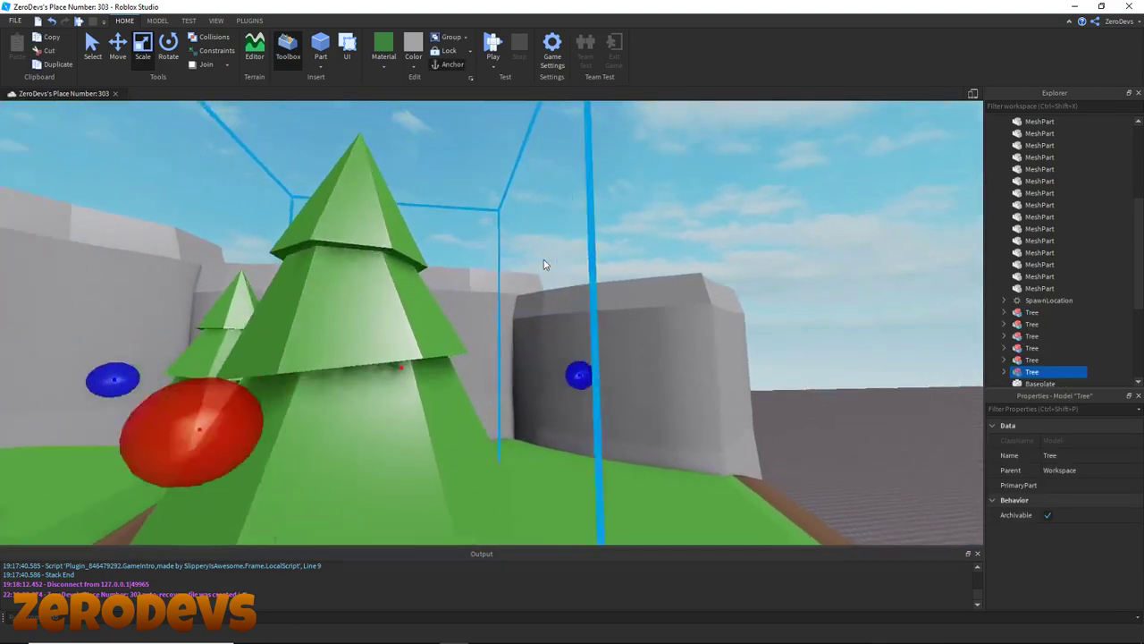
scroll(544, 259, down, 3)
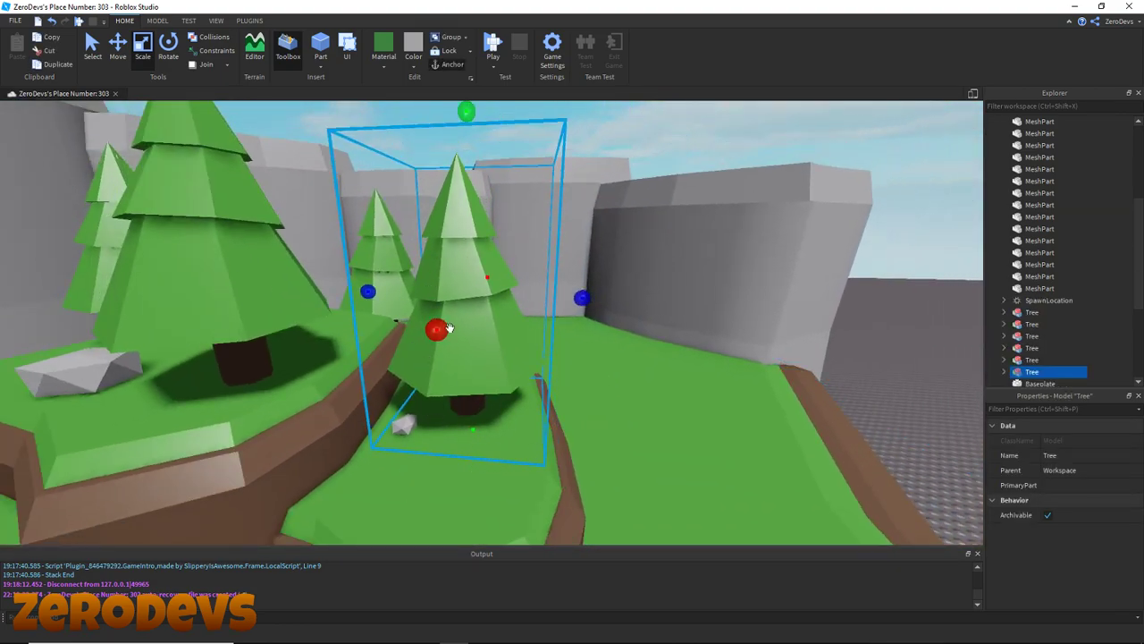